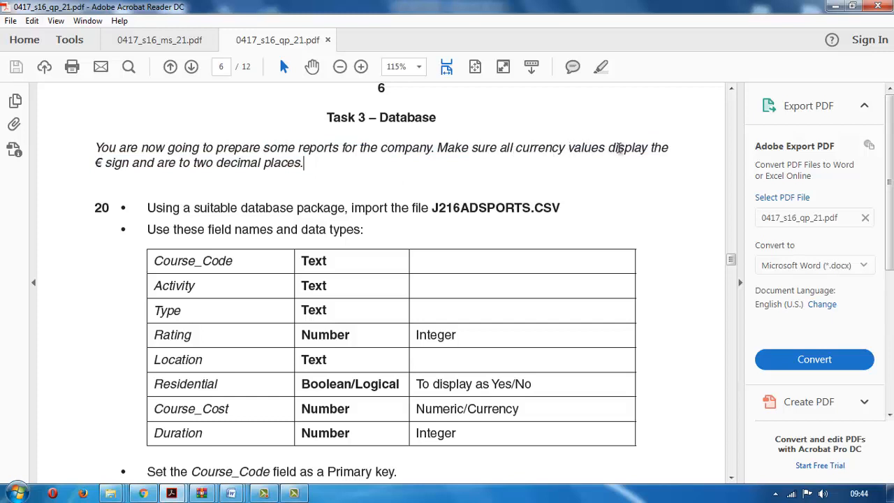
# Highlight the words "€ sign and are to two decimal places" in the Task 3 introduction of the question paper
pyautogui.moveTo(94, 164); pyautogui.dragTo(284, 160)
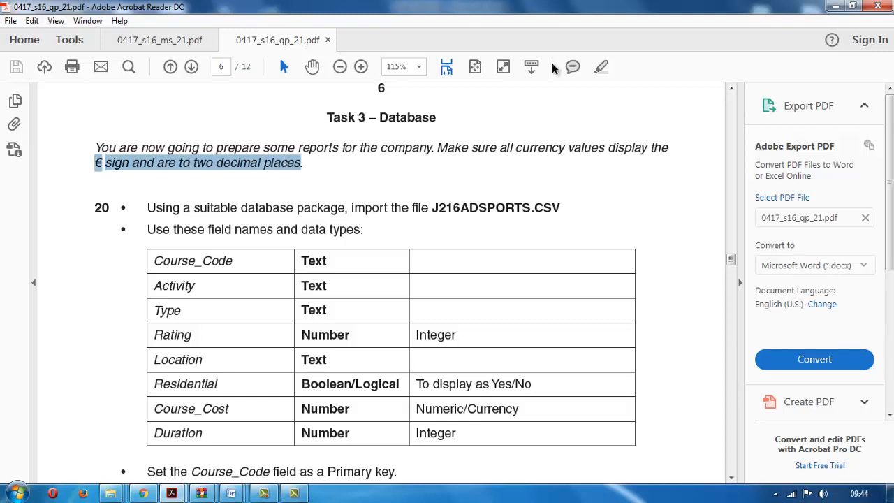
pyautogui.click(601, 67)
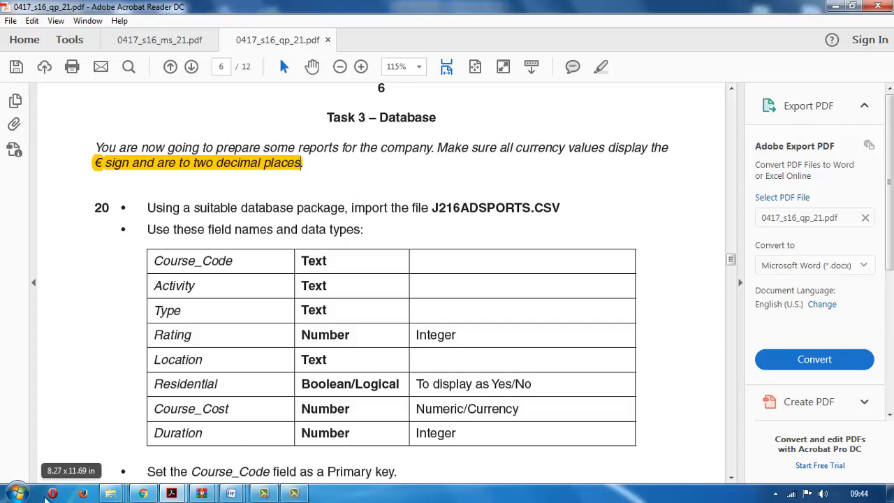
# Launch Microsoft Office Access 2007 and maximize its window
pyautogui.click(20, 493)
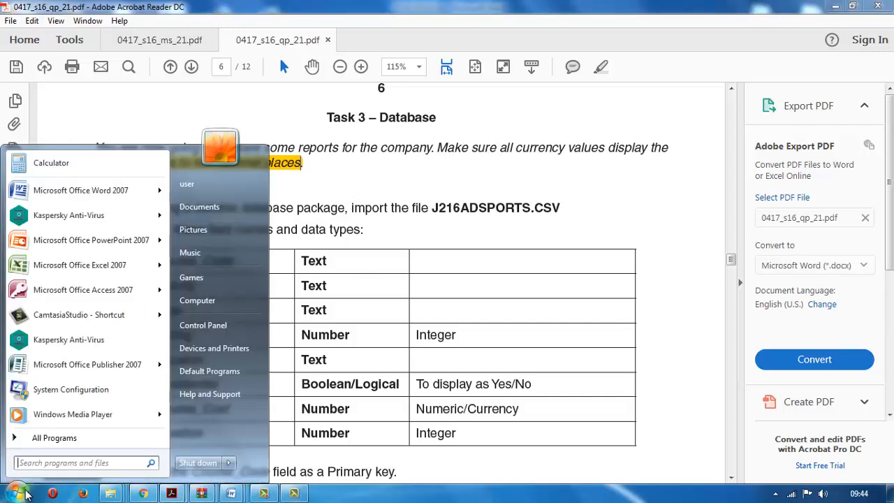
pyautogui.click(68, 439)
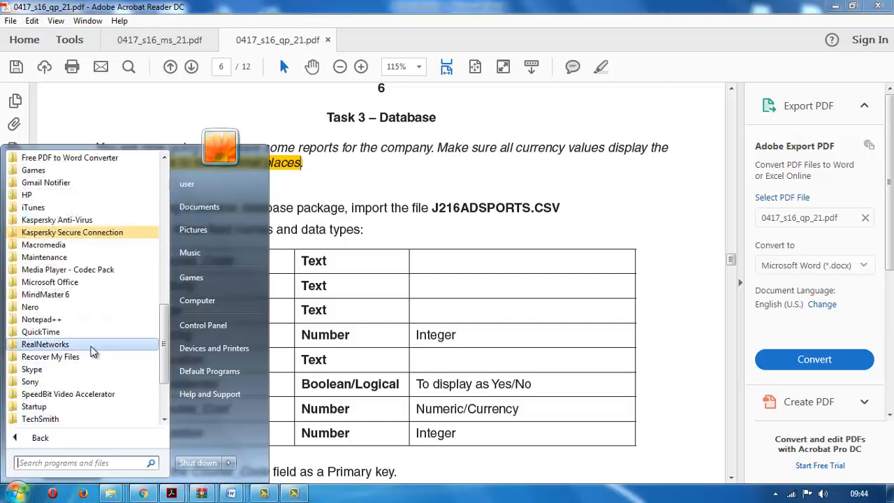
pyautogui.click(97, 282)
pyautogui.click(98, 295)
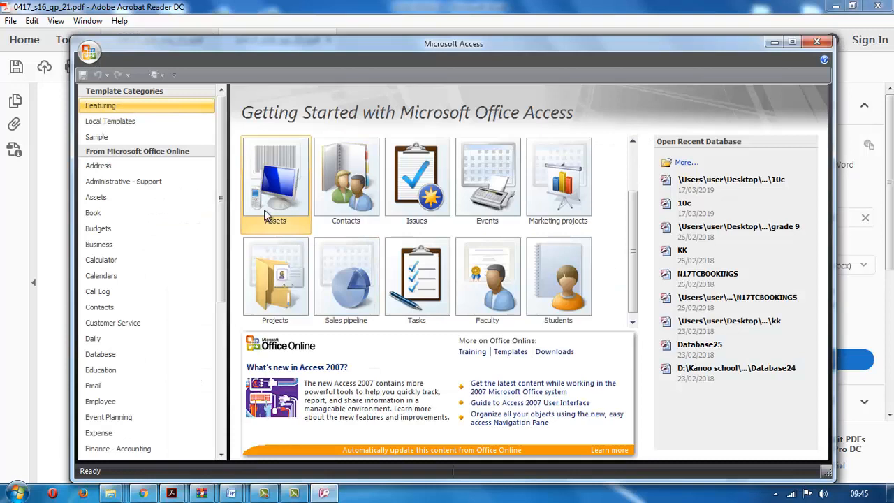
pyautogui.click(792, 43)
# Create a blank database named 10c, replacing the existing file, and close its empty default table
pyautogui.click(209, 112)
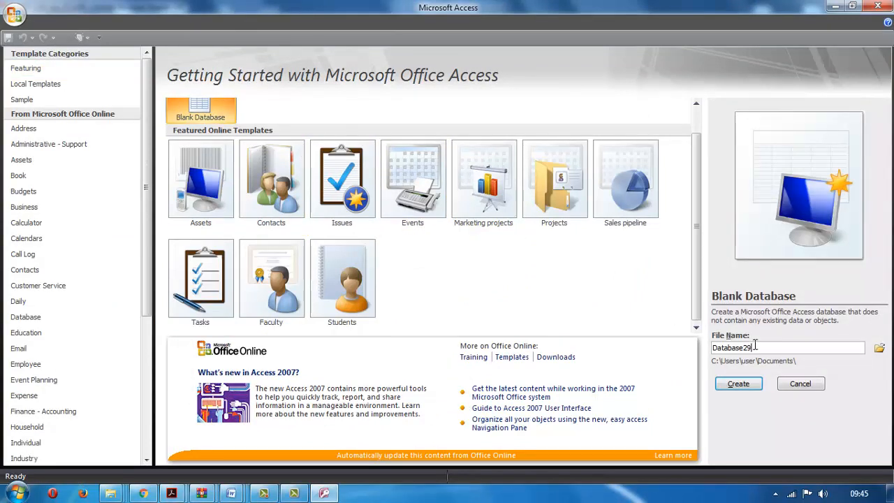
pyautogui.moveTo(754, 346); pyautogui.dragTo(701, 347)
pyautogui.write('10c')
pyautogui.click(722, 386)
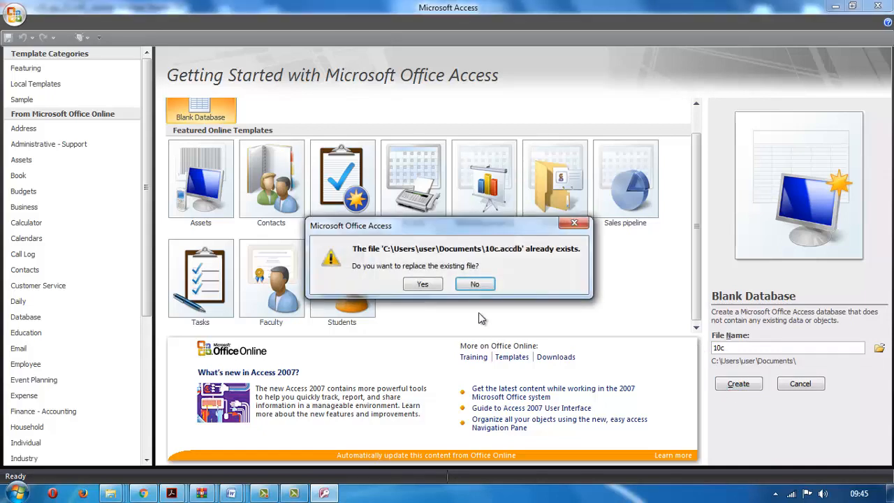
pyautogui.click(423, 284)
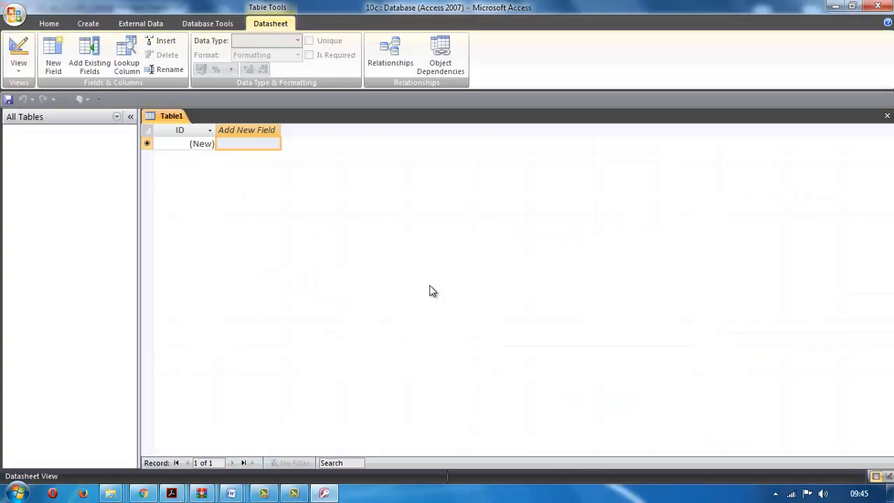
pyautogui.rightClick(173, 115)
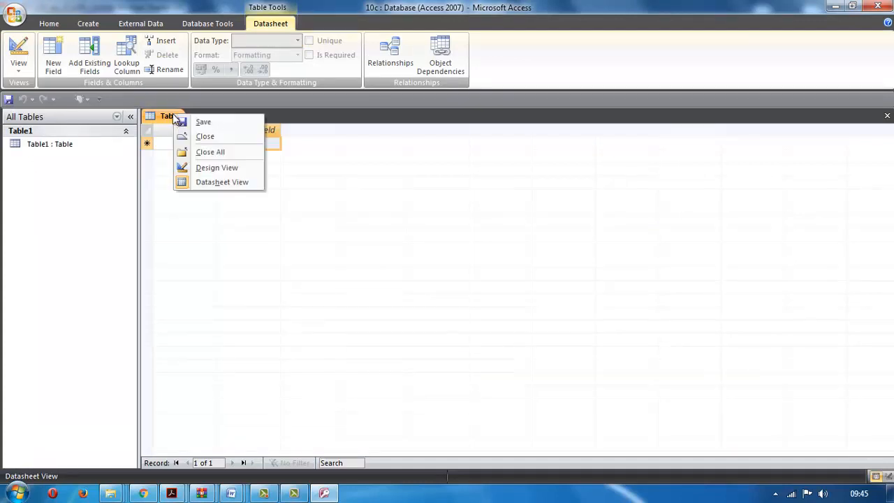
pyautogui.click(203, 136)
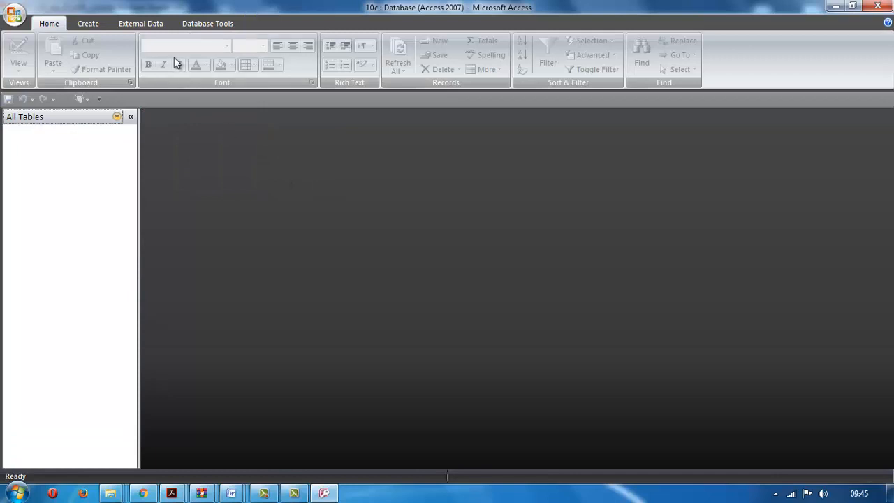
# Start a text file import and choose J216ADSPORTS from the Desktop folder 0417_s16_sf_21 (1) as the source
pyautogui.click(154, 23)
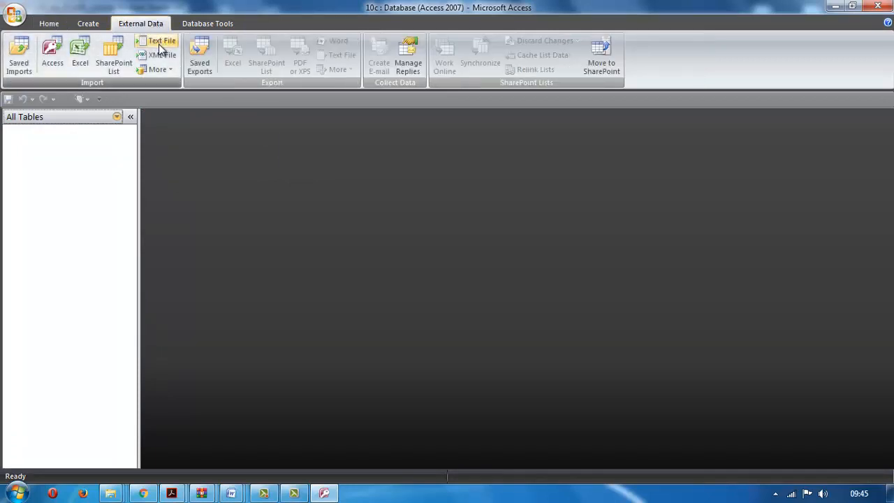
pyautogui.click(160, 47)
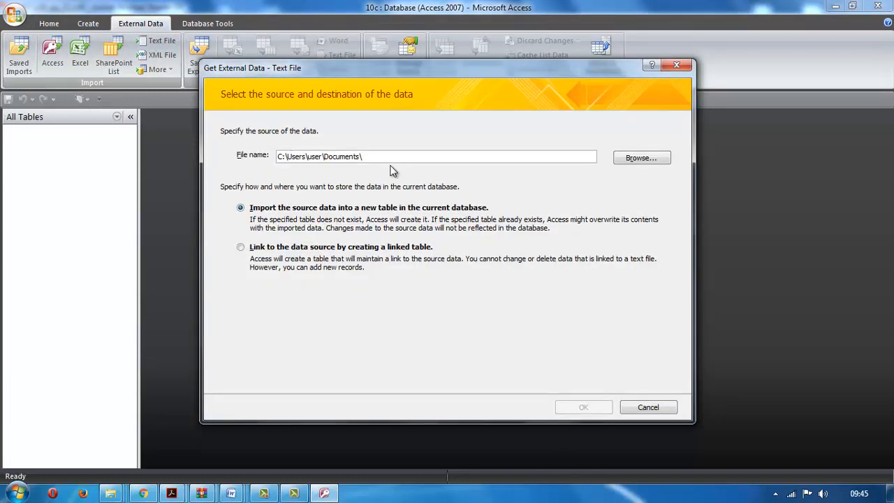
pyautogui.moveTo(307, 68); pyautogui.dragTo(284, 152)
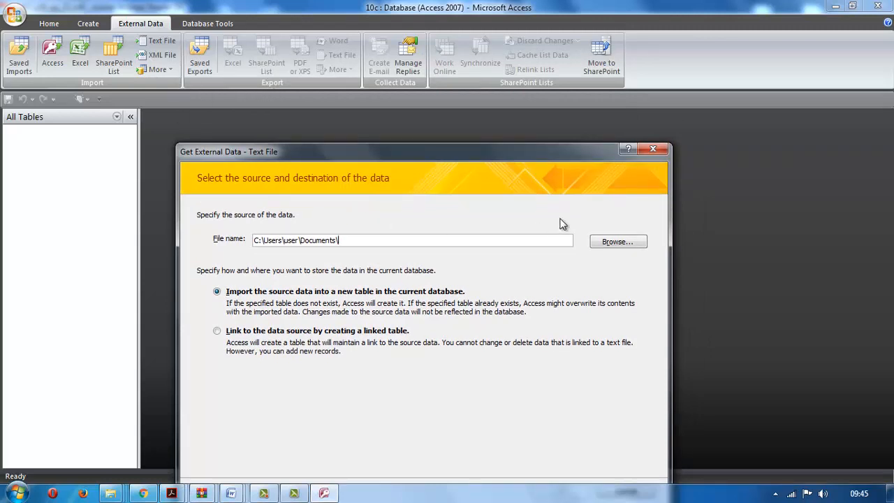
pyautogui.click(599, 241)
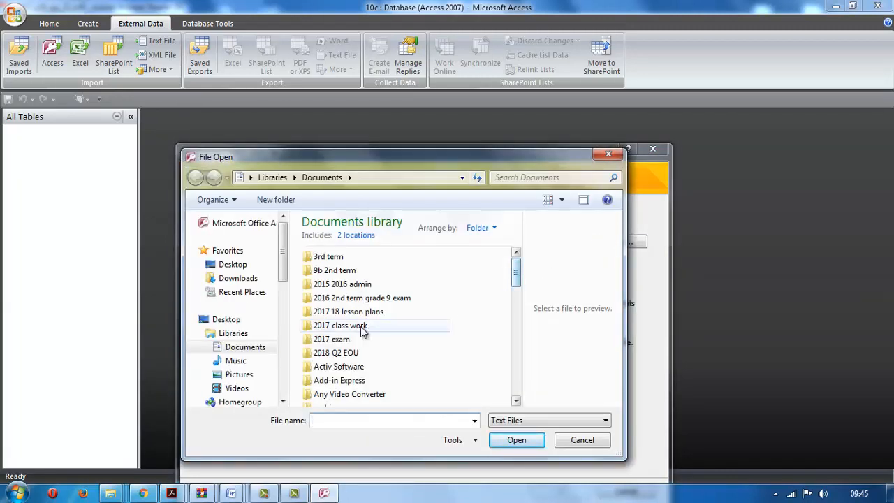
pyautogui.click(251, 264)
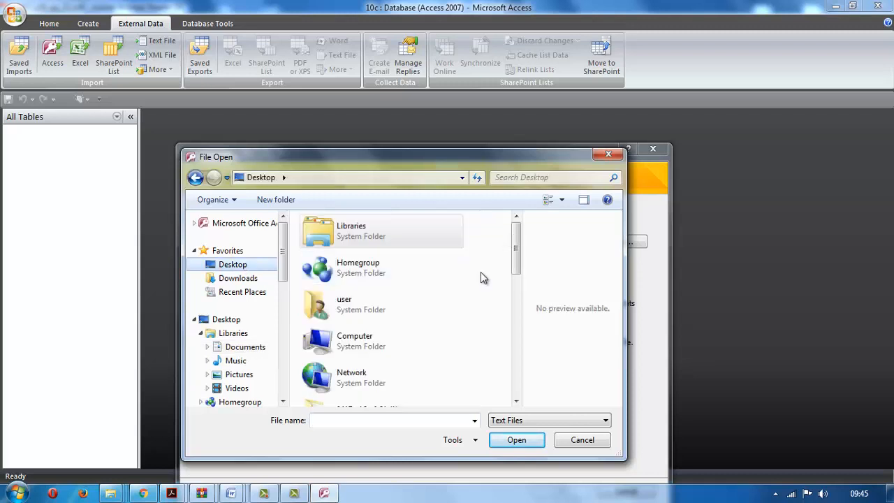
pyautogui.moveTo(517, 252); pyautogui.dragTo(516, 275)
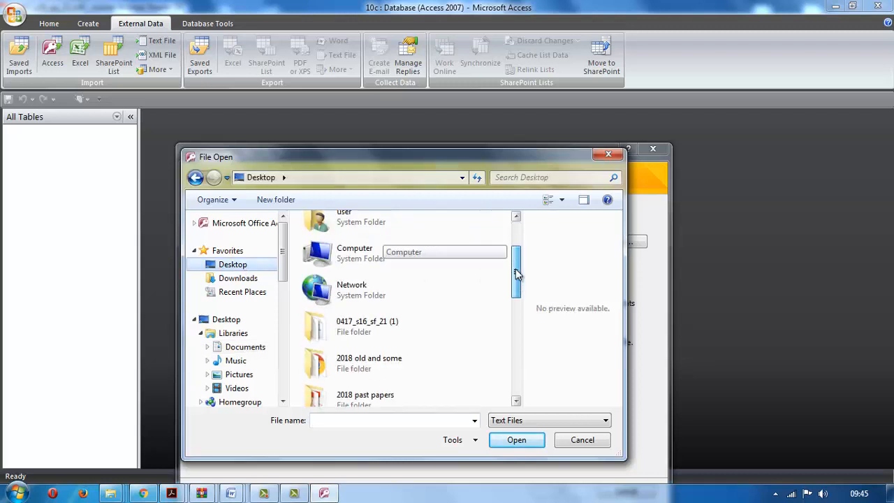
pyautogui.doubleClick(368, 327)
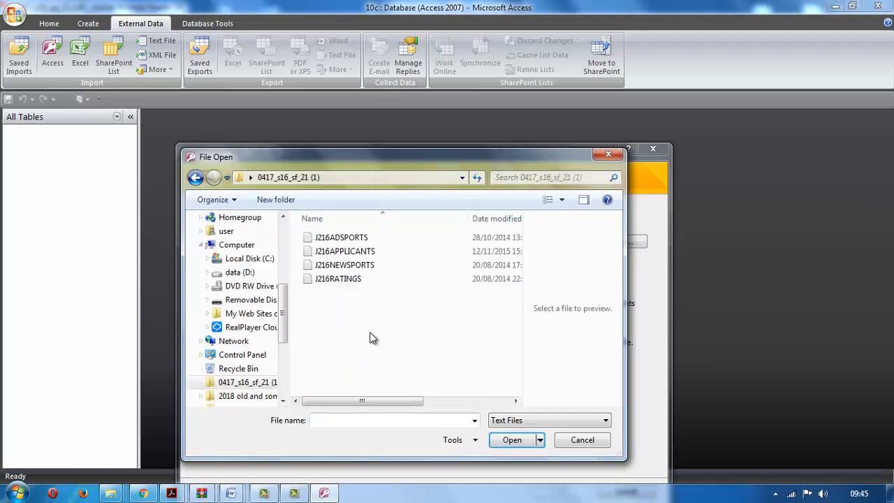
pyautogui.click(348, 251)
pyautogui.click(343, 239)
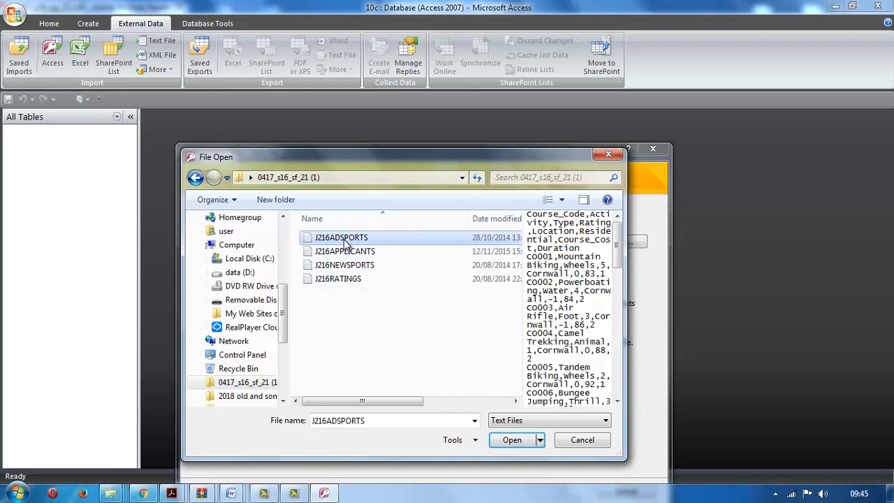
pyautogui.click(510, 440)
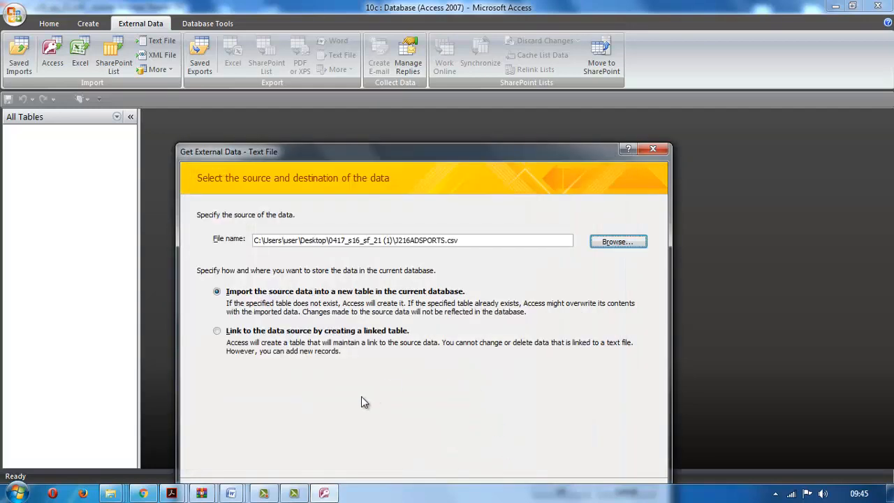
# Check the field list in the 0417_s16_qp_21 PDF, return to Access and set the delimited import's first row as field names
pyautogui.moveTo(172, 491)
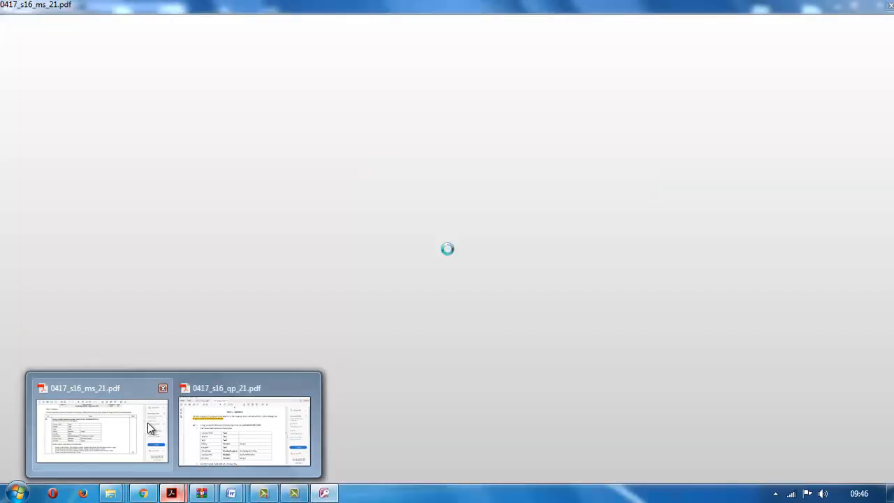
pyautogui.click(148, 428)
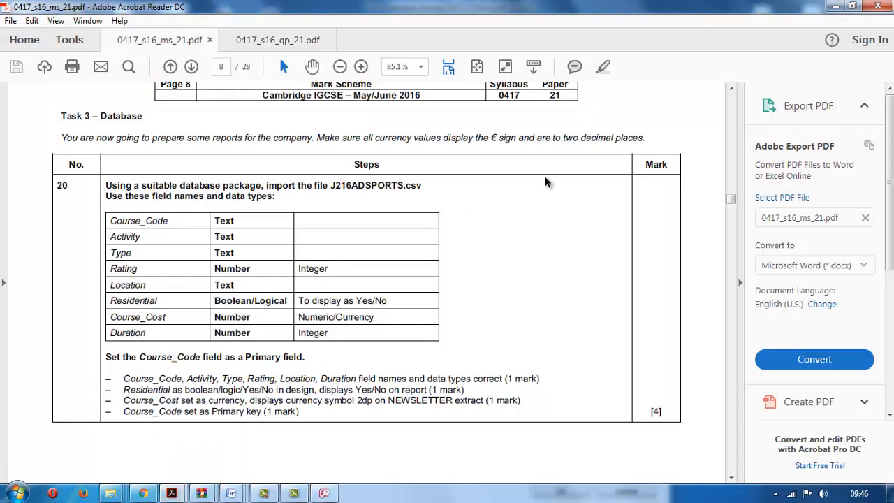
pyautogui.click(277, 42)
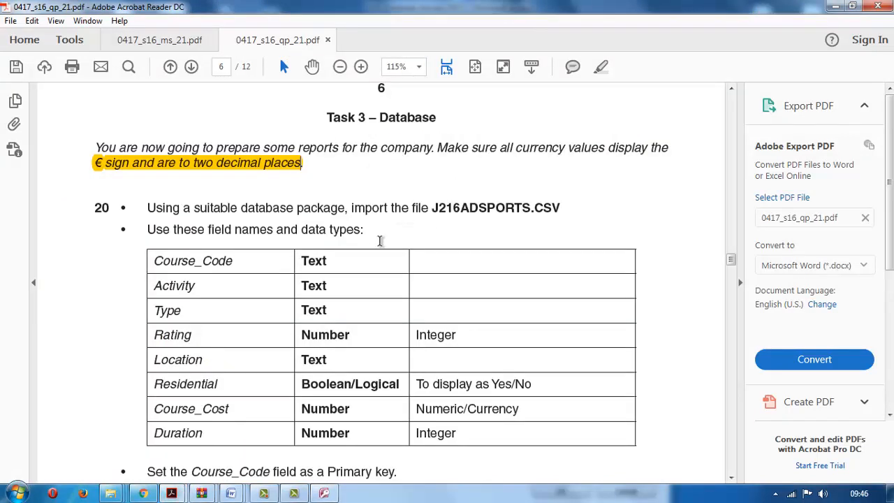
pyautogui.click(332, 494)
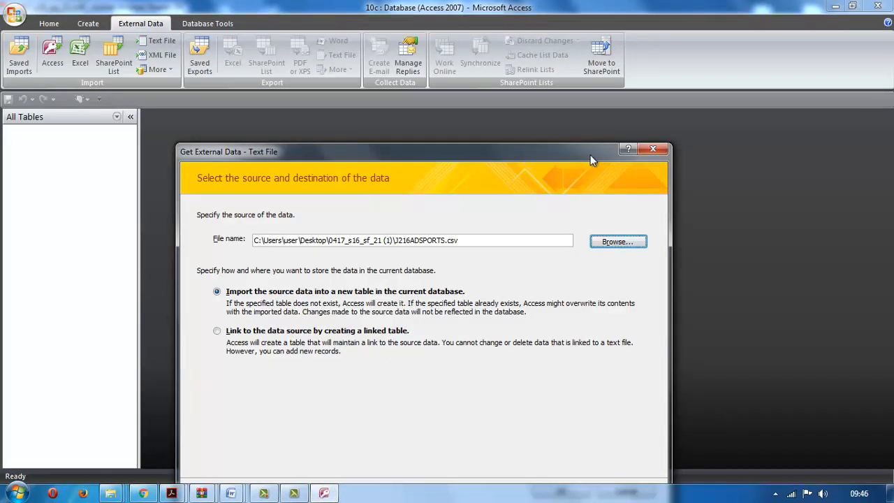
pyautogui.moveTo(590, 151); pyautogui.dragTo(549, 79)
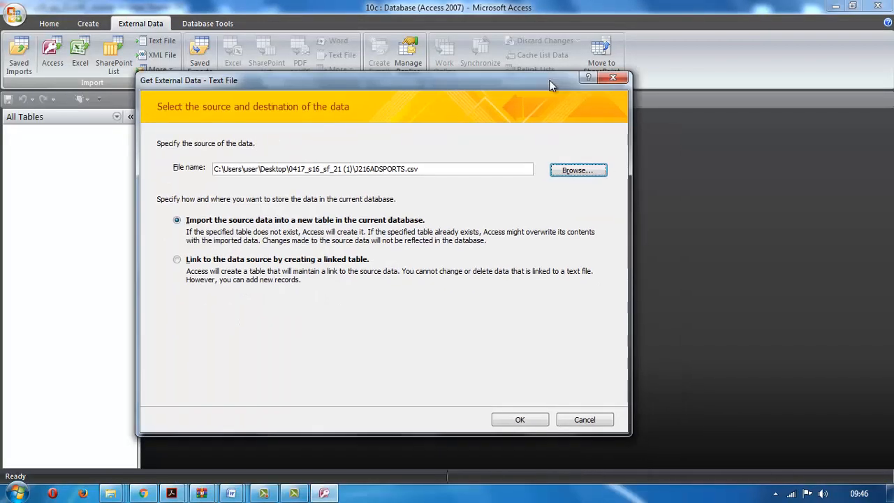
pyautogui.click(519, 419)
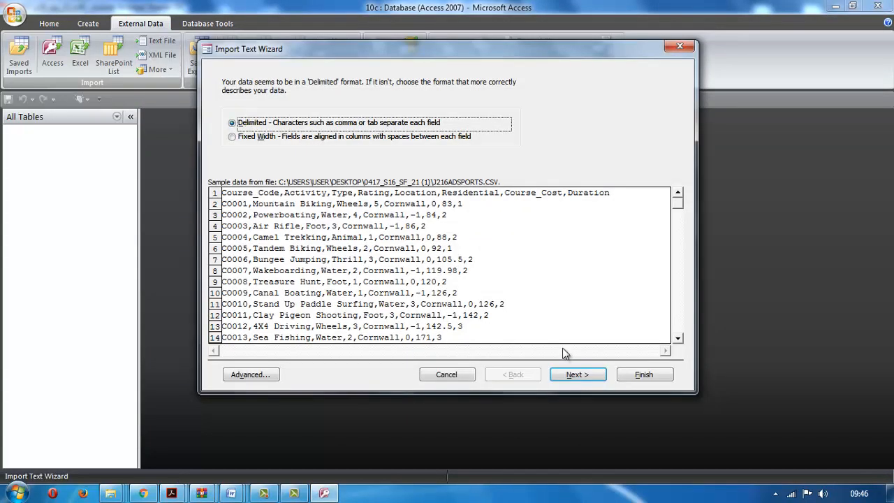
pyautogui.click(573, 381)
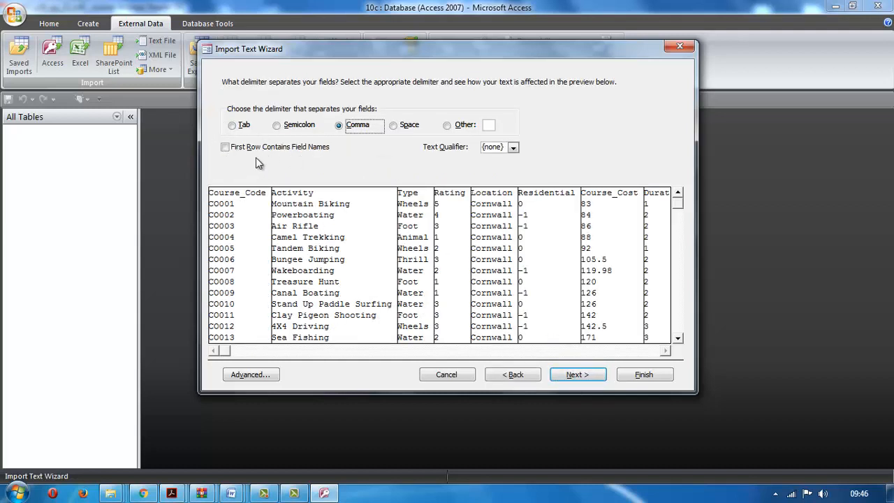
pyautogui.click(225, 147)
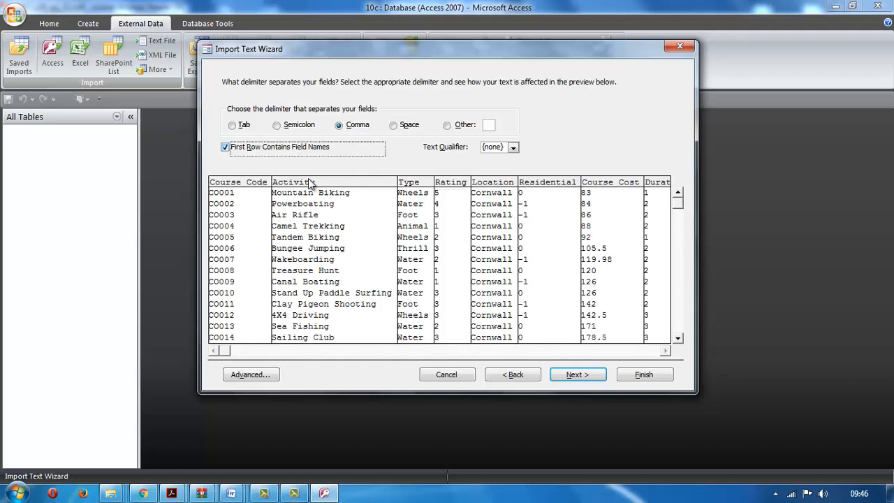
pyautogui.click(569, 384)
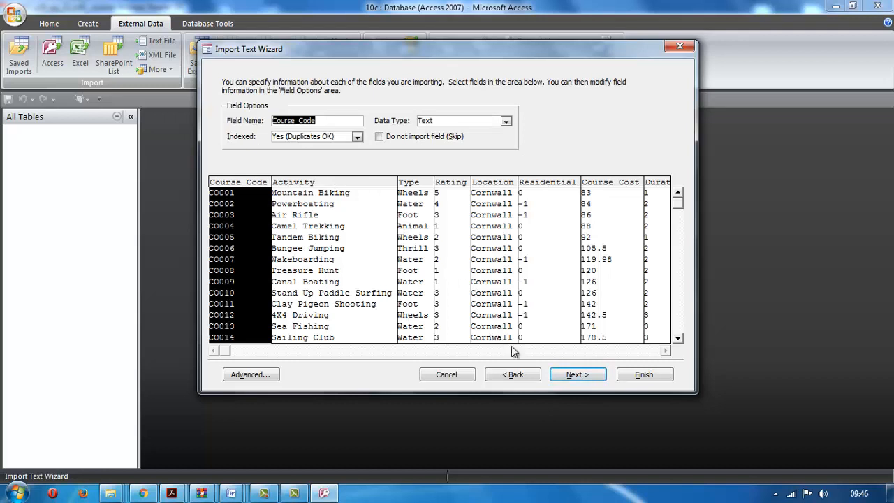
# Accept the default field options and choose Course_Code as the imported table's own primary key
pyautogui.click(570, 375)
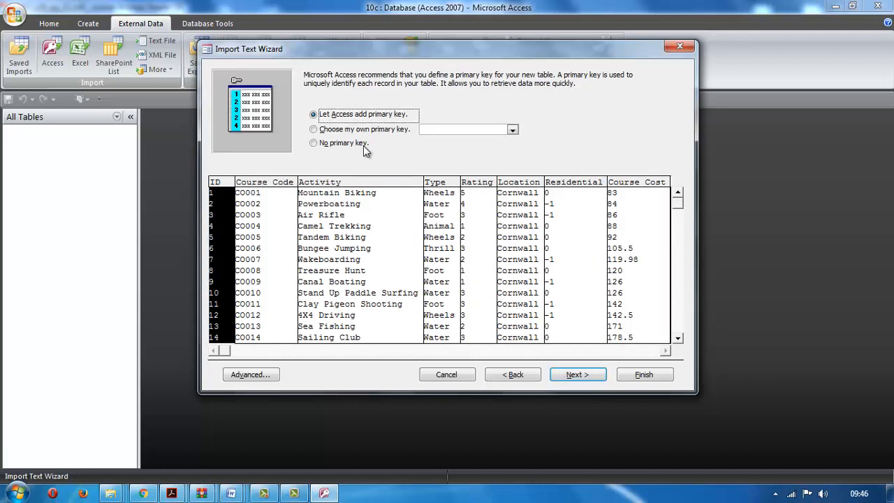
pyautogui.click(355, 133)
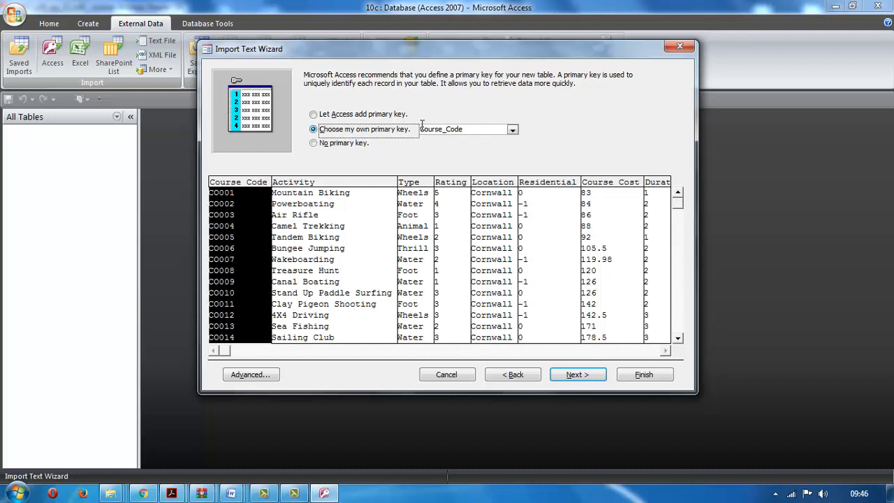
pyautogui.click(465, 130)
pyautogui.click(513, 130)
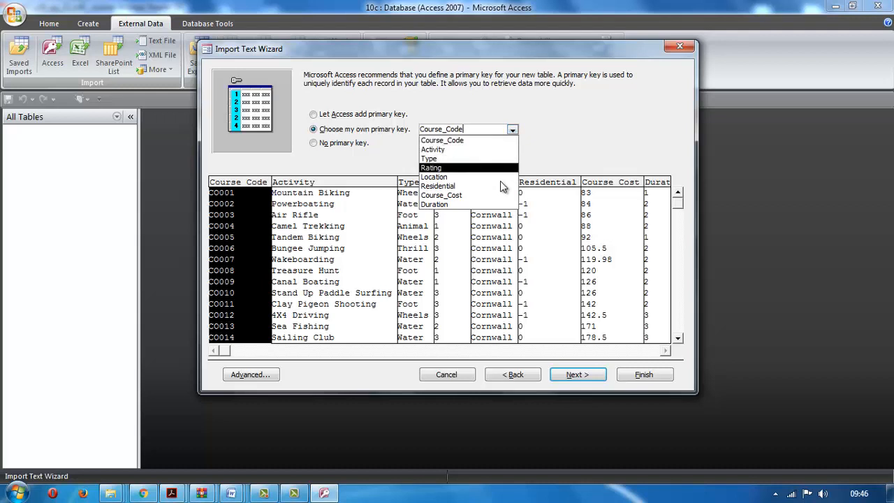
pyautogui.click(556, 125)
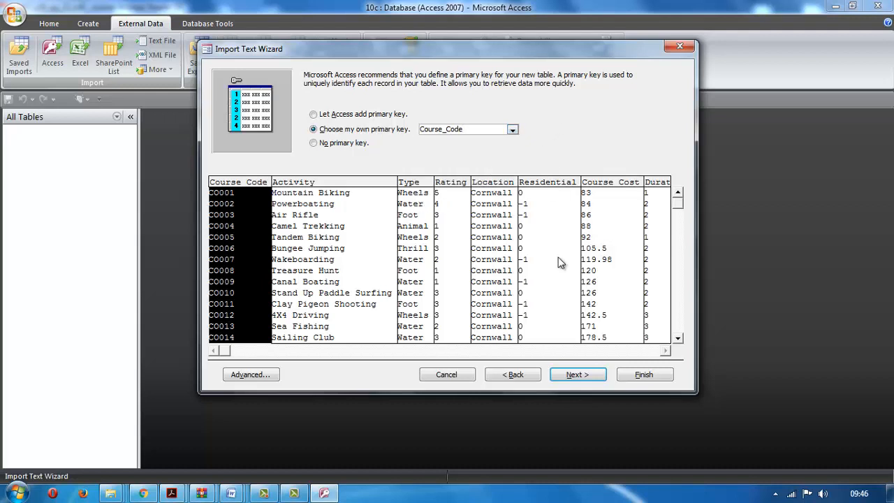
# Finish importing the data into a table named J216ADSPORTS without saving the import steps
pyautogui.click(572, 376)
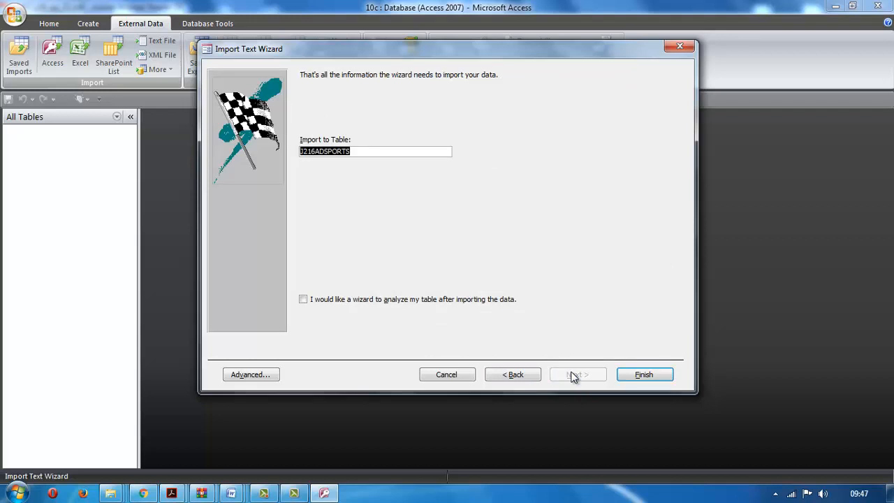
pyautogui.click(657, 377)
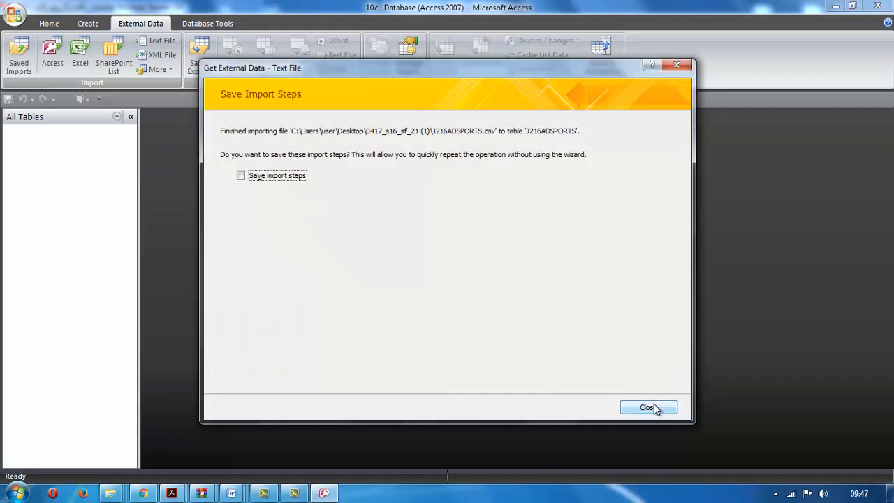
pyautogui.click(653, 405)
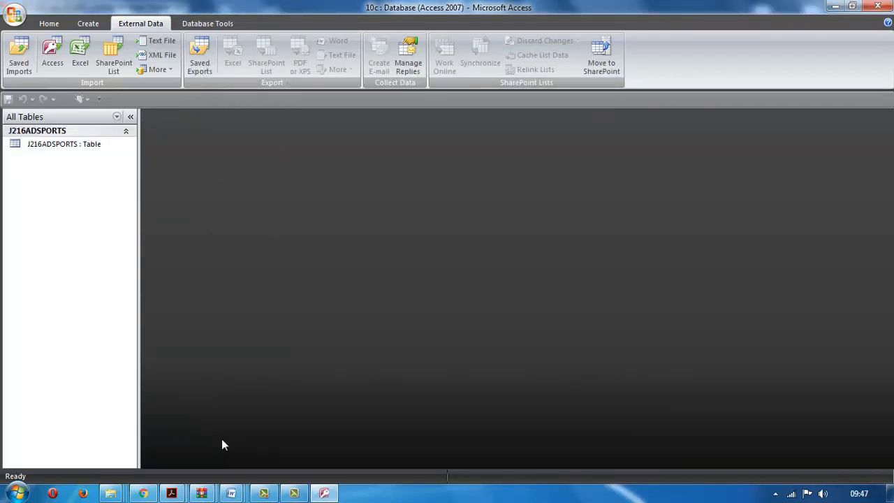
# Switch to the 0417_s16_ms_21 mark scheme in Acrobat Reader and close the 0417_s16_qp_21 question paper without saving its changes
pyautogui.moveTo(171, 493)
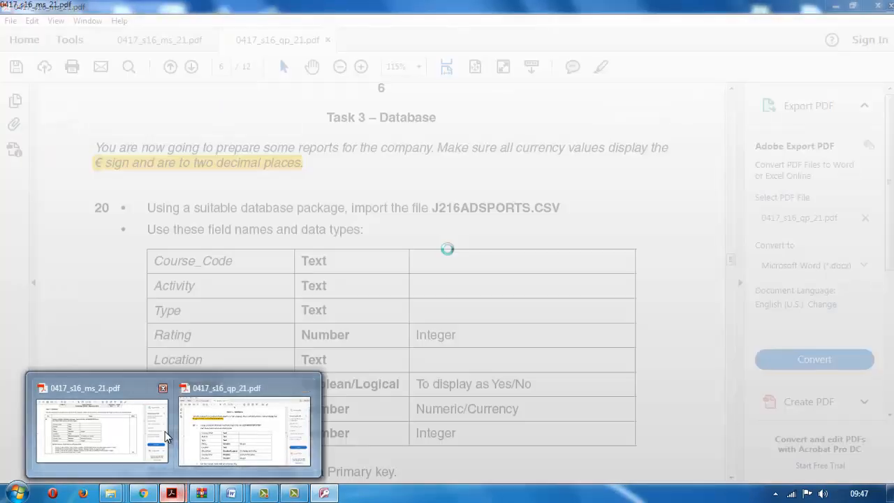
pyautogui.click(165, 431)
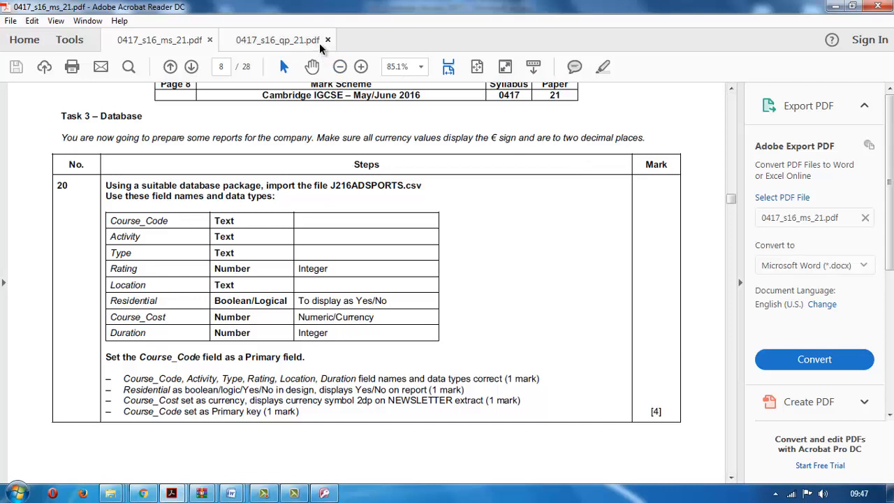
pyautogui.click(327, 39)
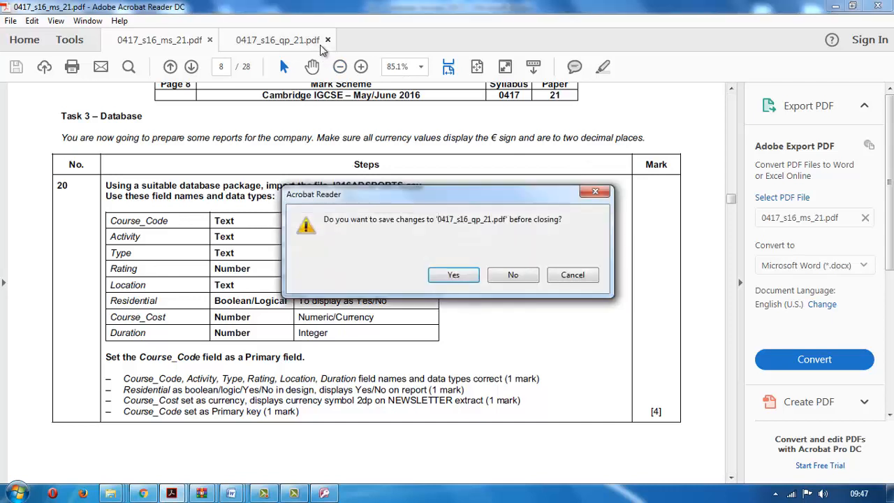
pyautogui.click(515, 275)
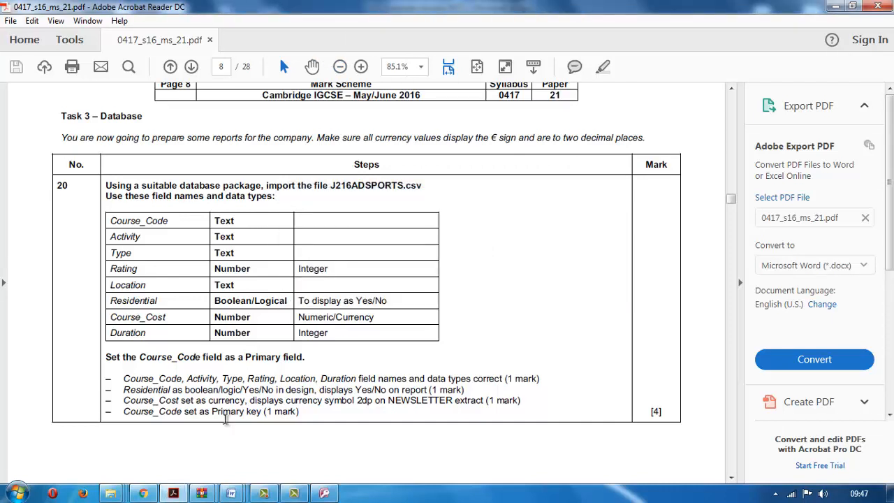
# Reopen the 0417_s16_qp_21 PDF from the 2016 folder and go to the Task 3 field table on page 6
pyautogui.click(117, 495)
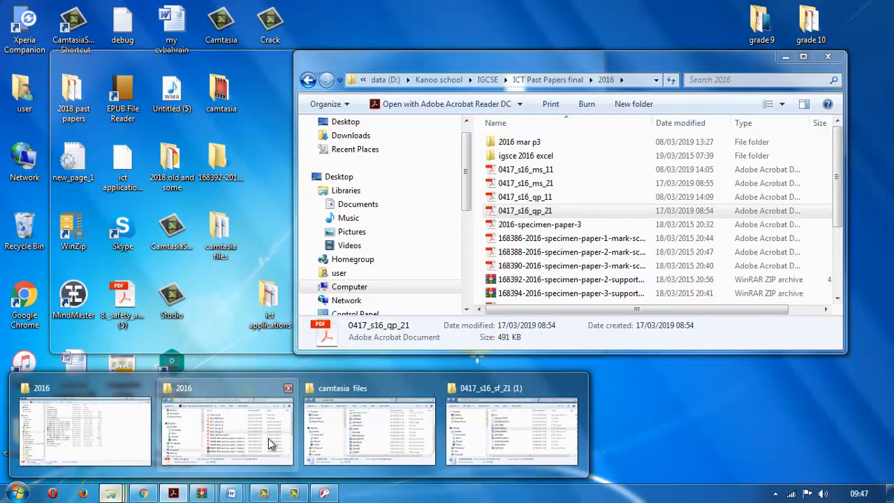
pyautogui.click(271, 443)
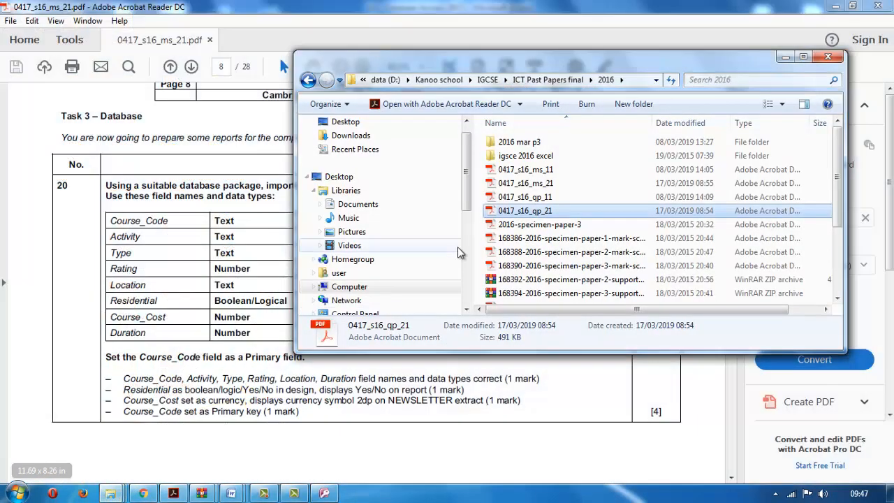
pyautogui.doubleClick(502, 212)
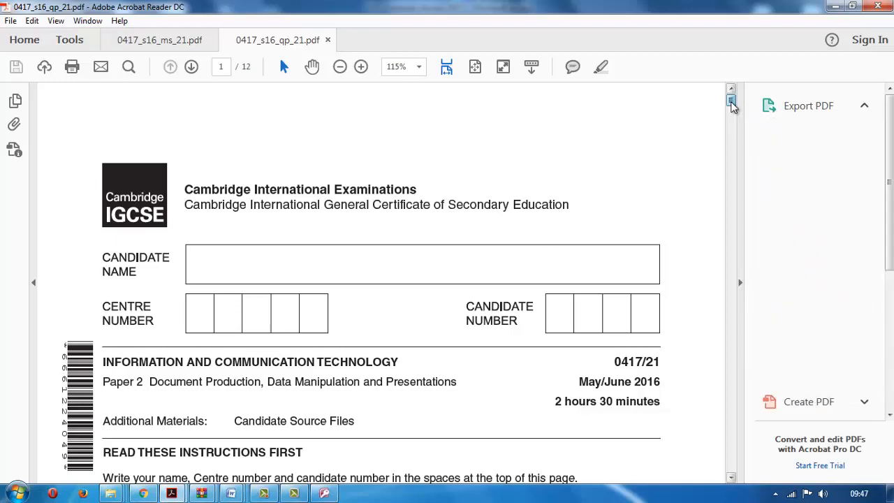
pyautogui.moveTo(731, 103); pyautogui.dragTo(741, 268)
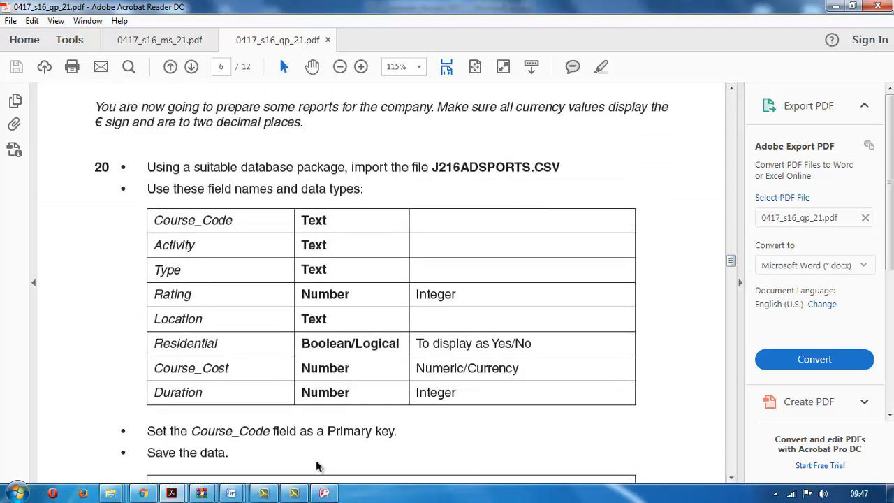
# Return to Access and open the J216ADSPORTS table in Design View
pyautogui.click(324, 493)
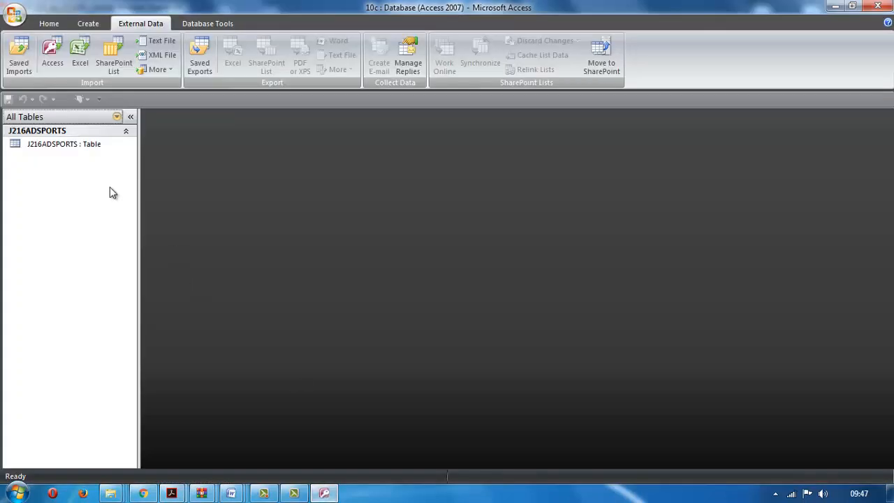
pyautogui.doubleClick(99, 145)
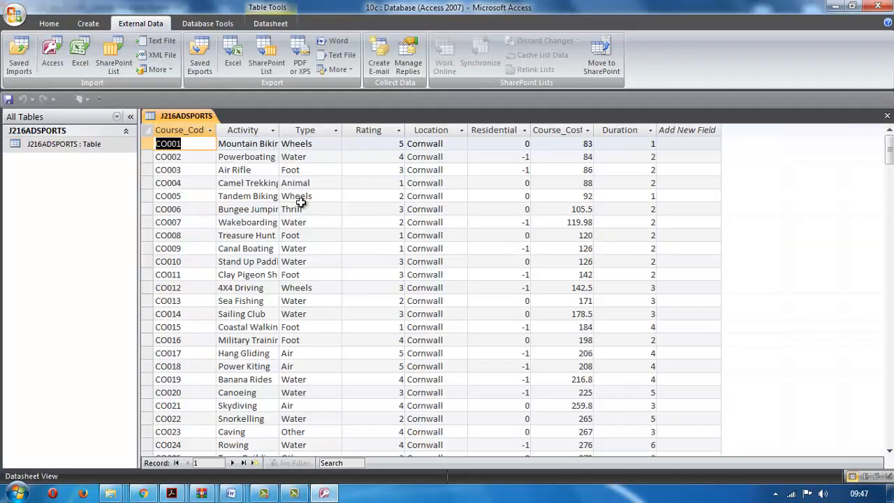
pyautogui.click(57, 25)
pyautogui.click(19, 69)
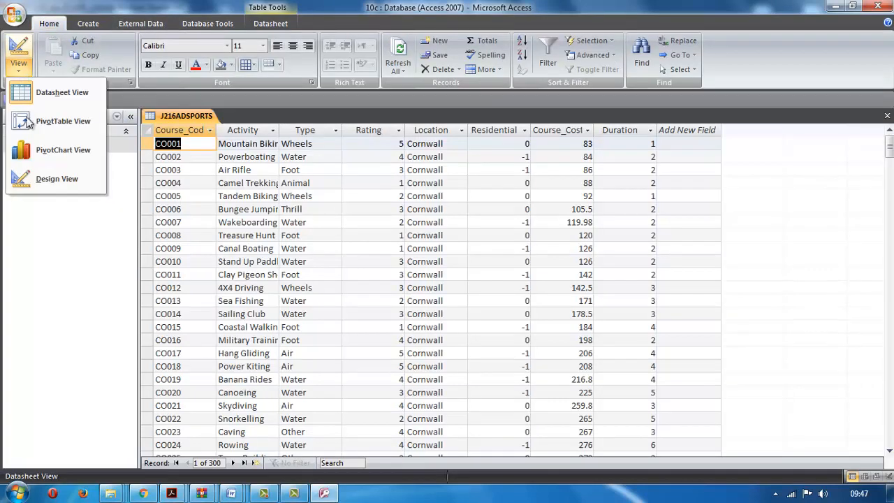
pyautogui.click(43, 179)
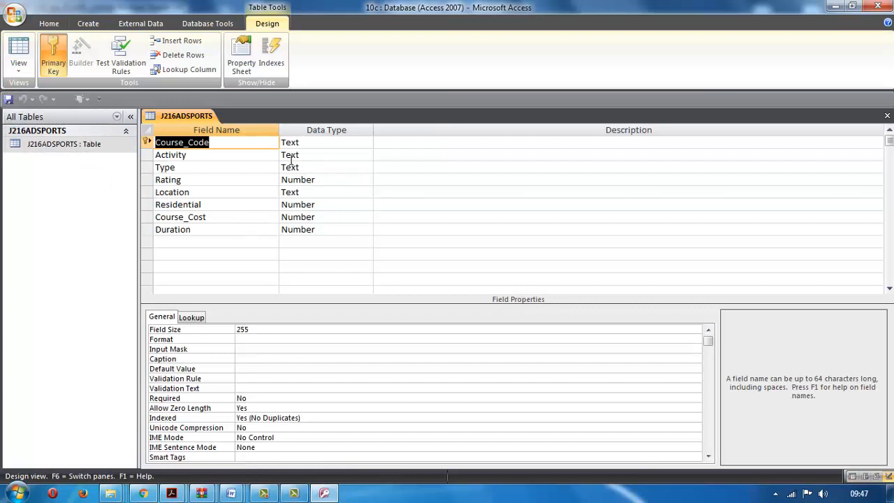
# Check the required field data types in the 0417_s16_qp_21 question paper and return to Access
pyautogui.click(176, 493)
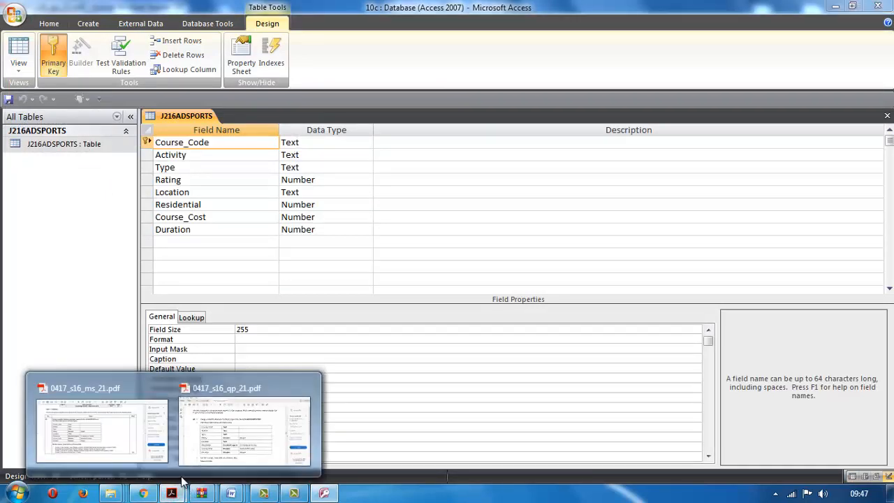
pyautogui.moveTo(214, 451)
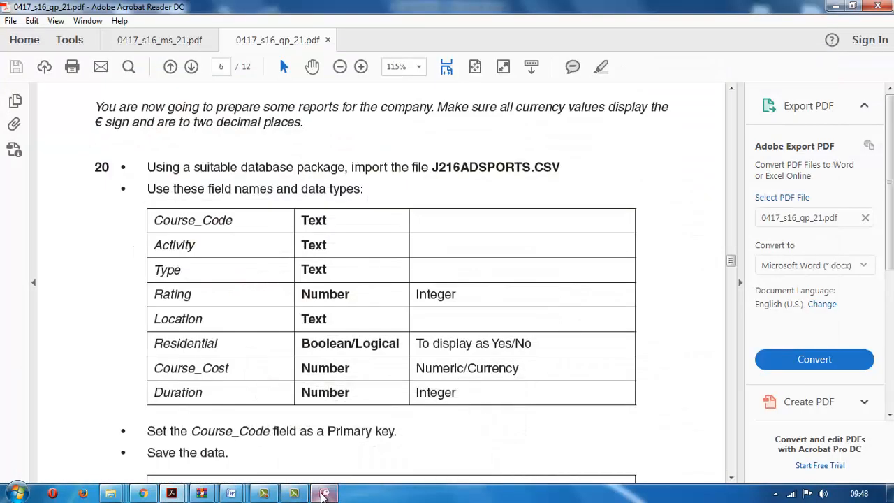
pyautogui.click(323, 494)
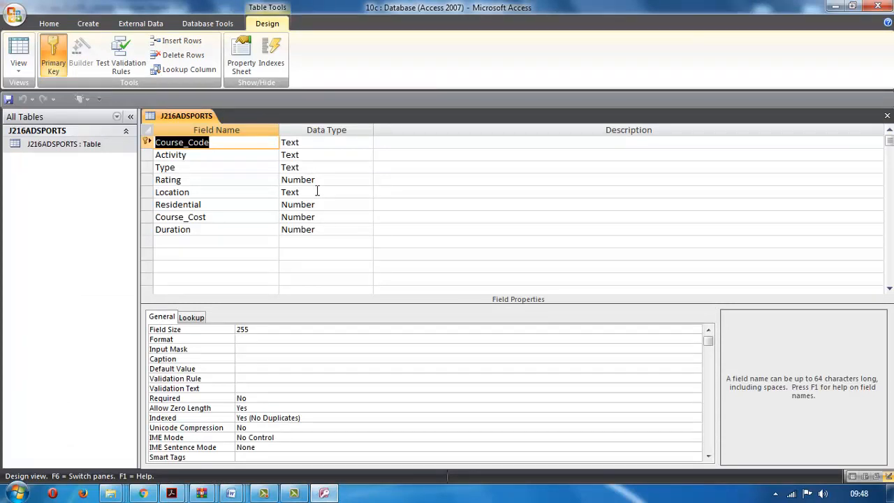
# Set the Residential field's data type to Yes/No
pyautogui.click(320, 192)
pyautogui.click(324, 205)
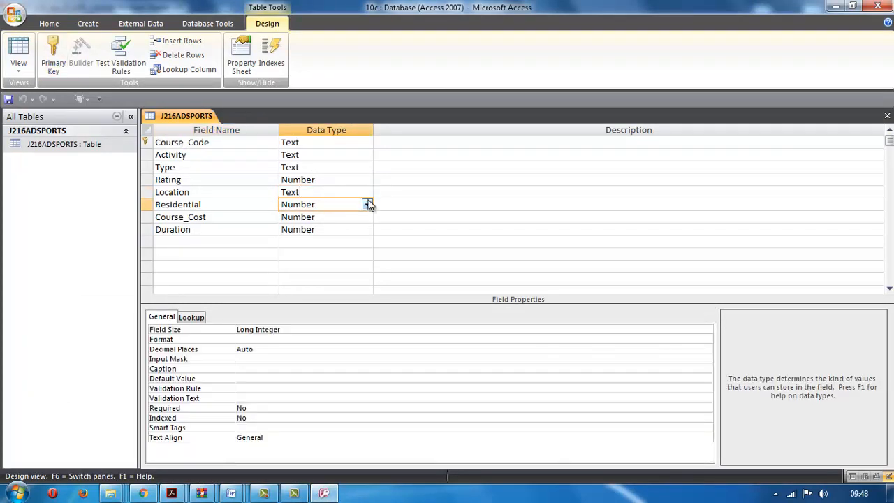
pyautogui.click(367, 205)
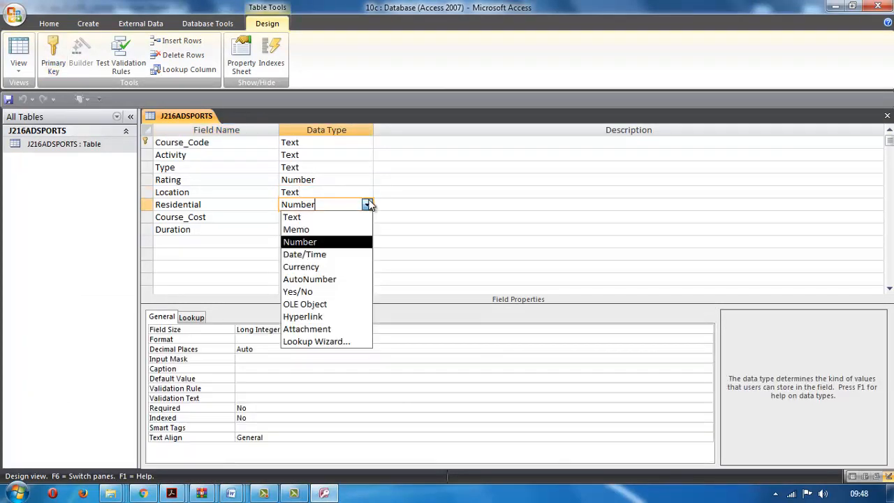
pyautogui.click(339, 291)
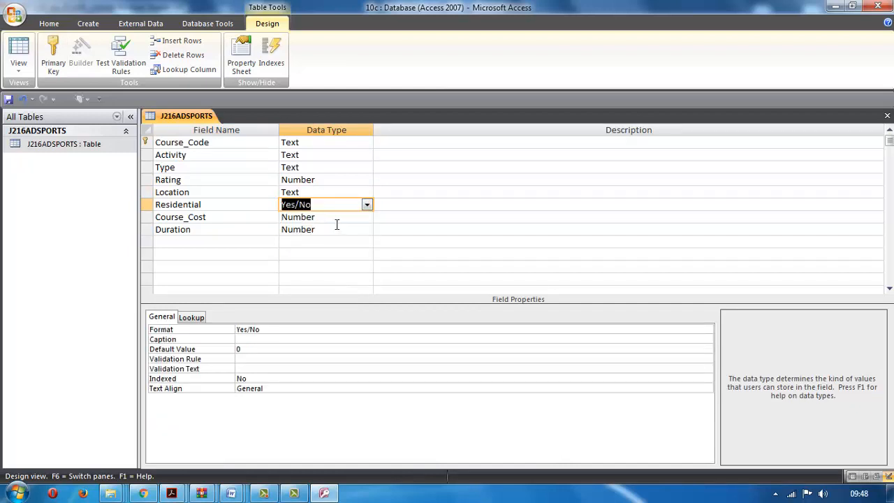
# Set the Course_Cost field's data type to Currency and enter Currency as its description
pyautogui.click(335, 218)
pyautogui.click(367, 217)
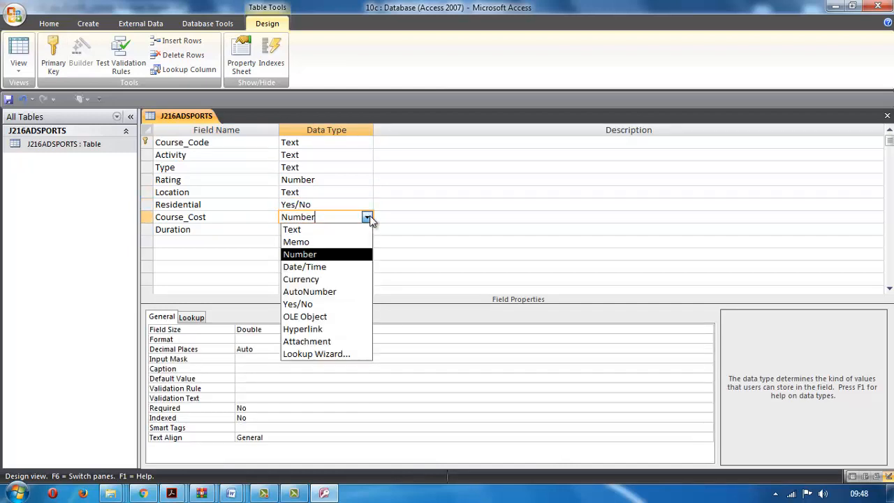
pyautogui.click(345, 281)
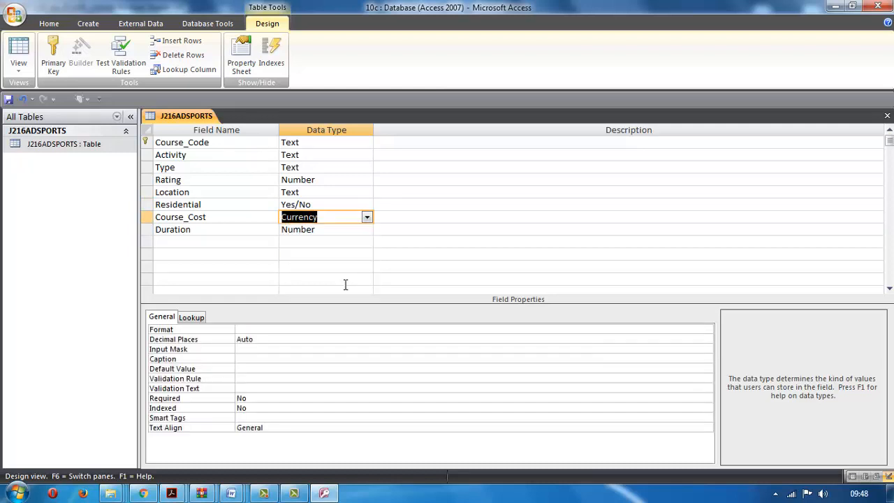
pyautogui.click(385, 216)
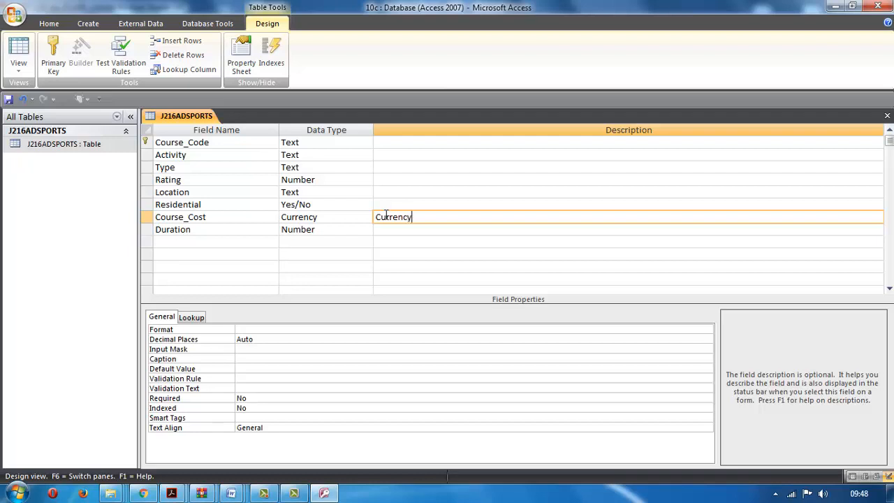
# Check the Course_Cost data type requirement in the 0417_s16_ms_21 mark scheme and return to Access
pyautogui.click(171, 493)
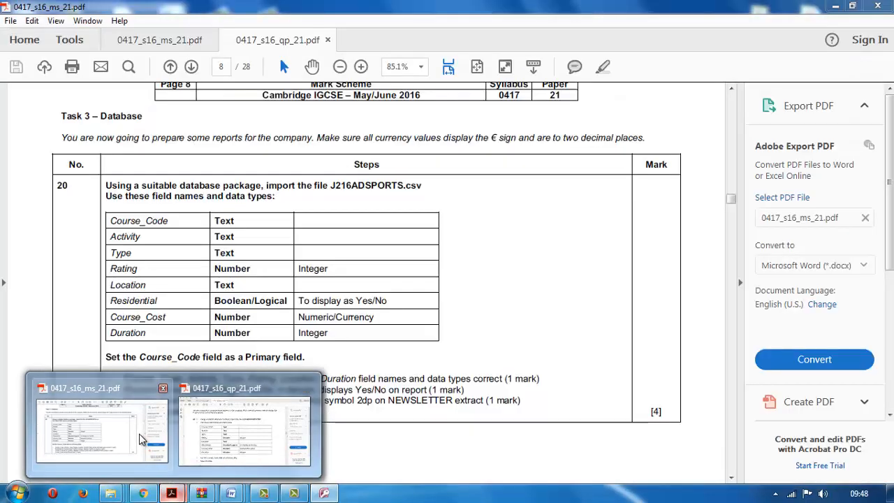
pyautogui.click(139, 434)
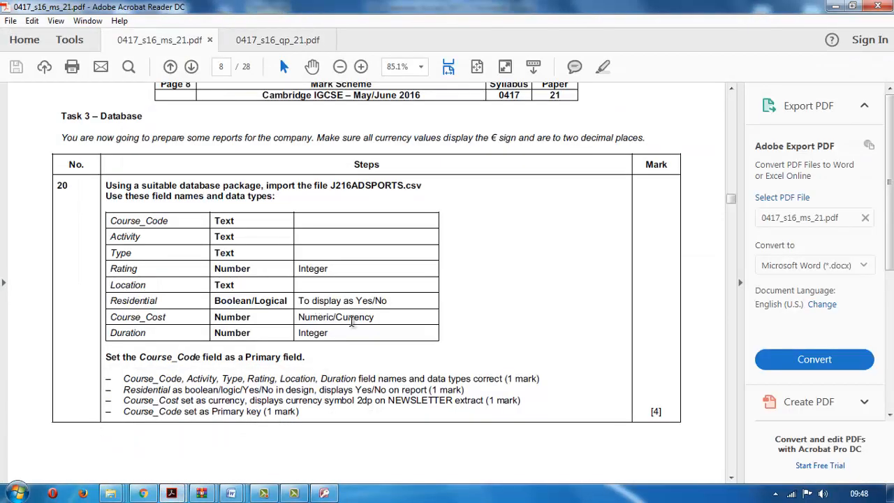
pyautogui.moveTo(345, 318); pyautogui.dragTo(327, 315)
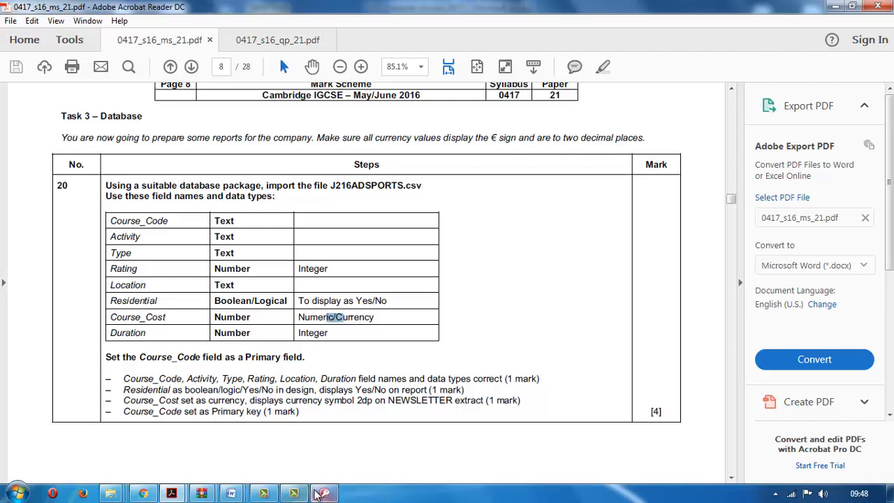
pyautogui.moveTo(322, 495)
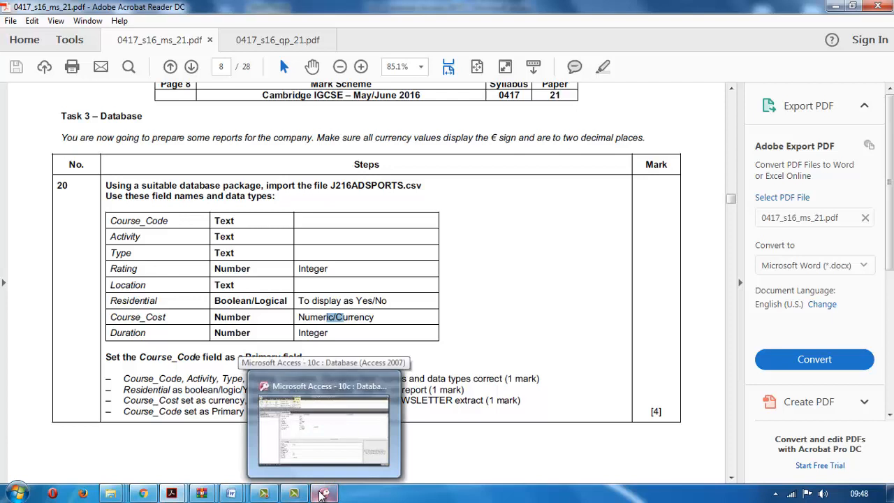
pyautogui.click(322, 495)
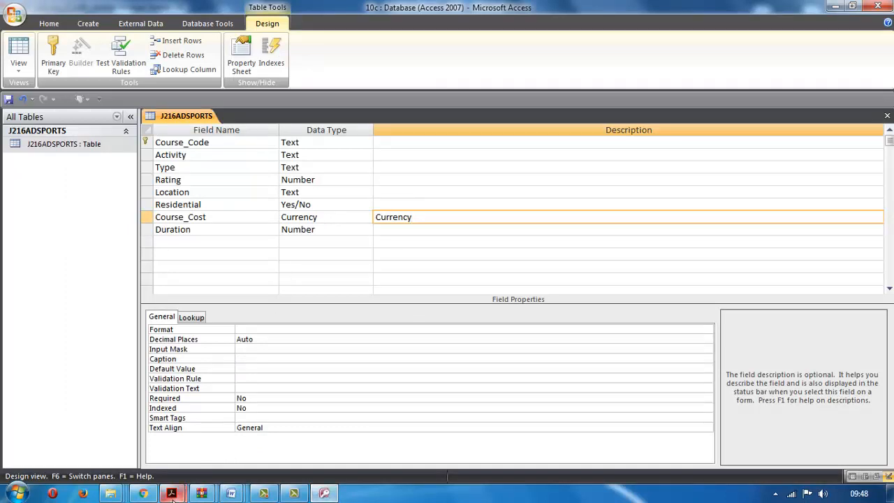
# Highlight "currency values display the € sign and are to two decimal places." in the 0417_s16_qp_21 question paper in Acrobat Reader
pyautogui.moveTo(171, 493)
pyautogui.moveTo(183, 447)
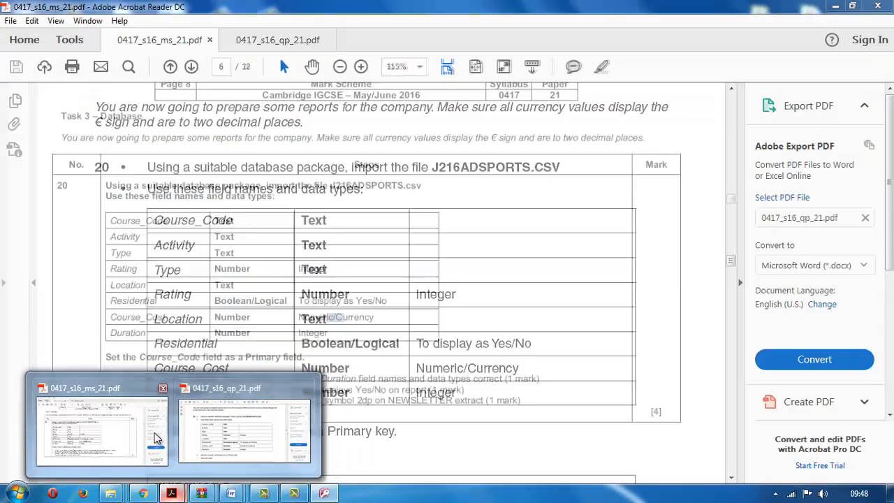
pyautogui.click(208, 426)
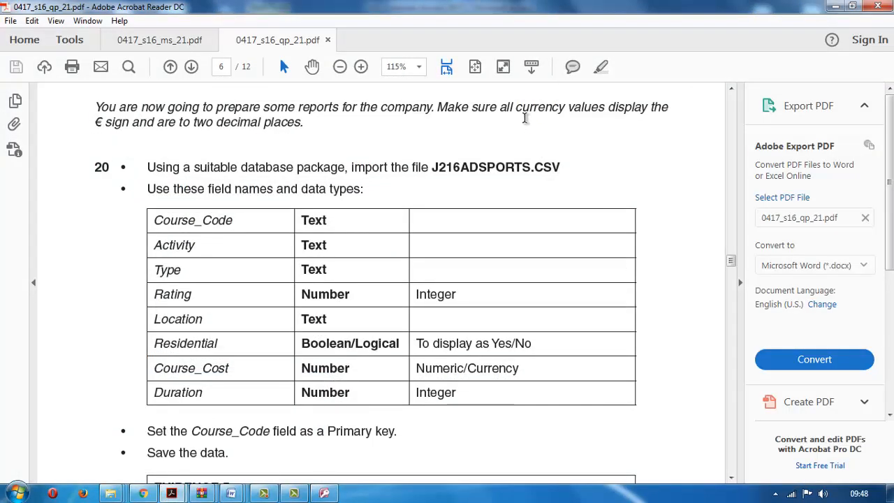
pyautogui.moveTo(531, 113)
pyautogui.mouseDown()
pyautogui.moveTo(619, 95)
pyautogui.moveTo(665, 104)
pyautogui.moveTo(630, 137)
pyautogui.moveTo(384, 155)
pyautogui.moveTo(318, 140)
pyautogui.moveTo(305, 123)
pyautogui.mouseUp()
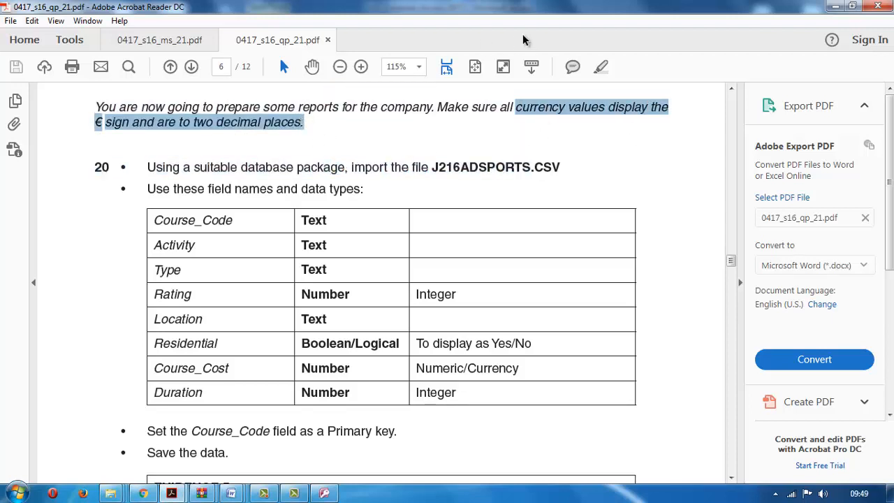
pyautogui.click(602, 67)
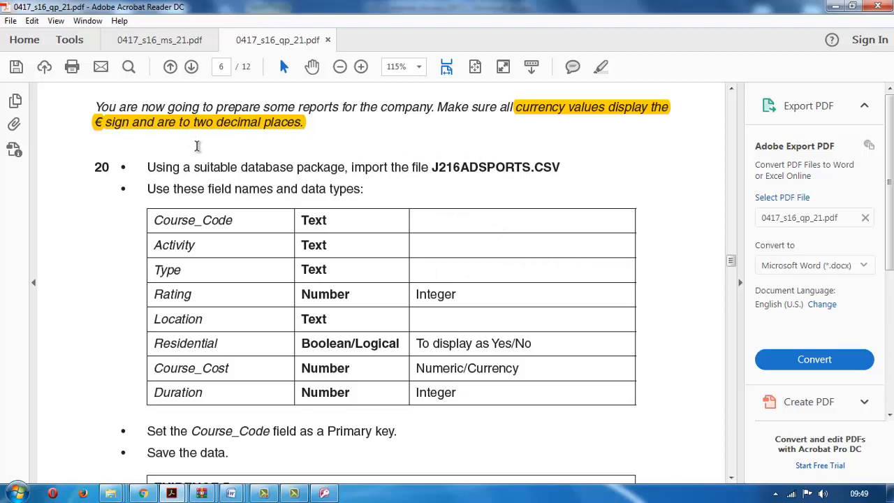
# Switch to Access and set the Course_Cost field's format to Euro with 2 decimal places
pyautogui.click(325, 493)
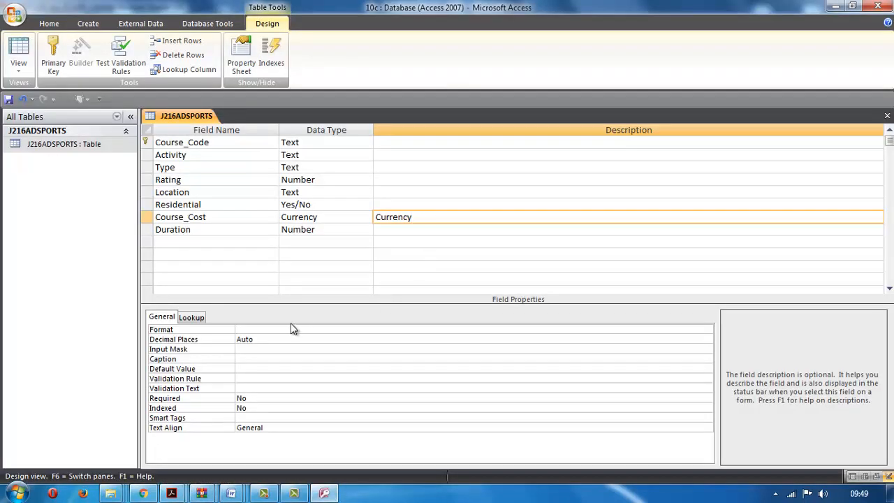
pyautogui.click(257, 329)
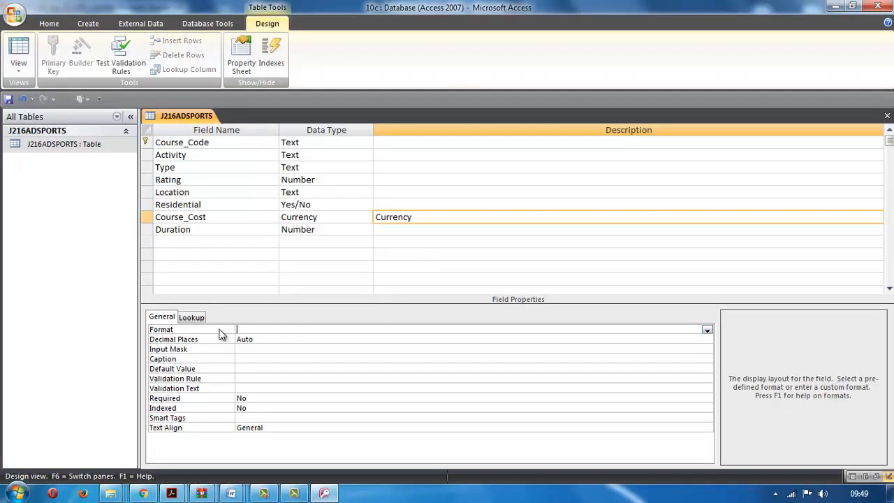
pyautogui.click(709, 329)
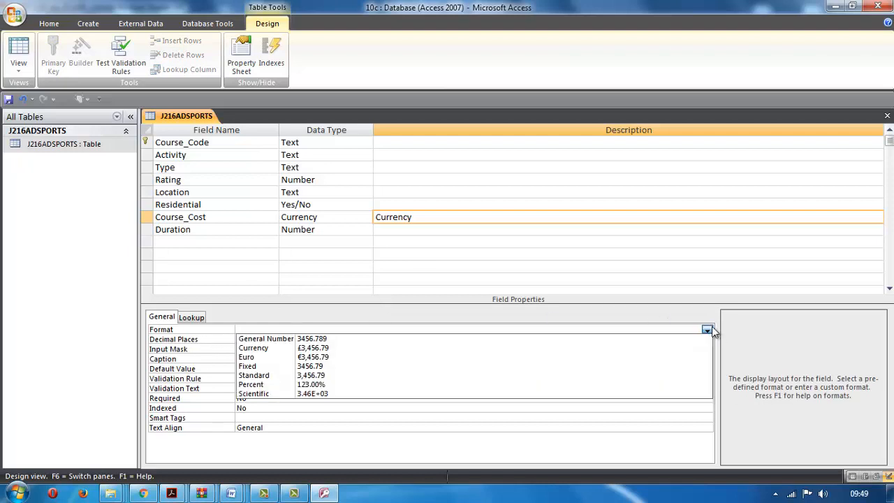
pyautogui.click(601, 366)
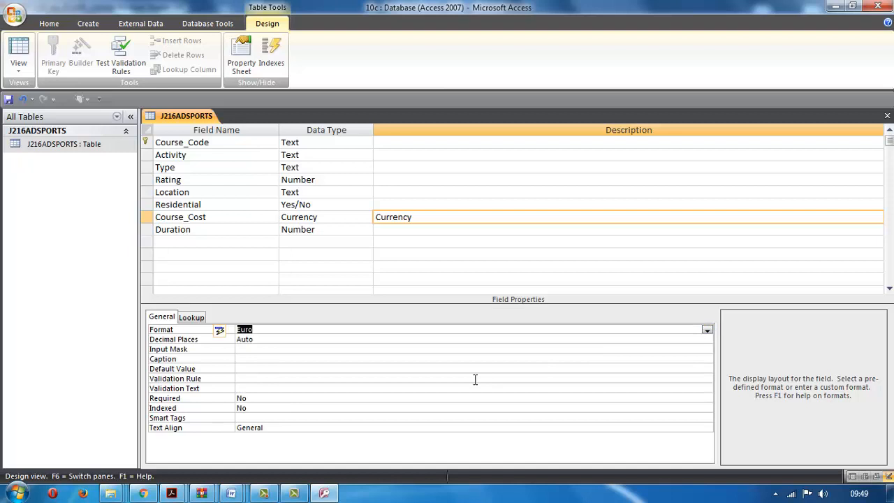
pyautogui.click(424, 339)
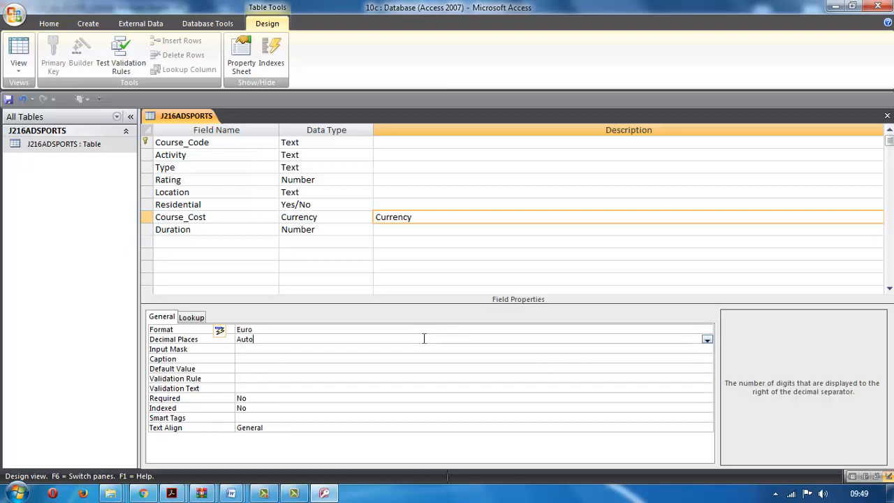
pyautogui.click(707, 338)
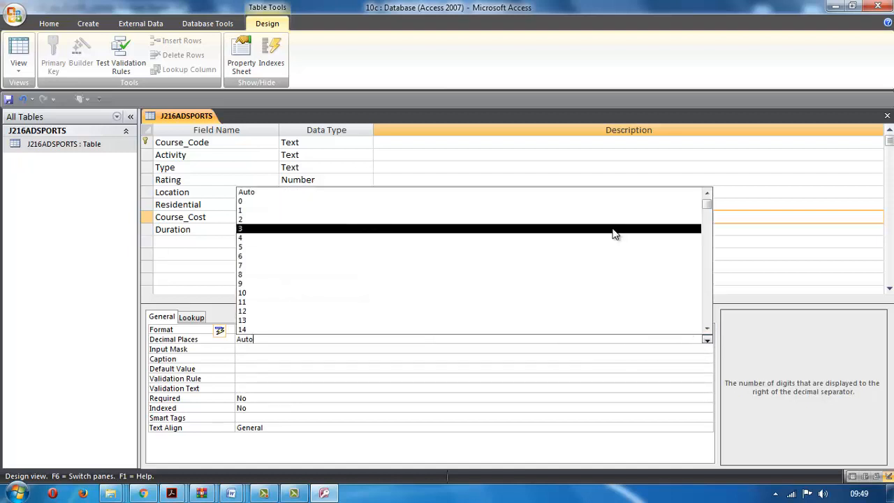
pyautogui.click(612, 221)
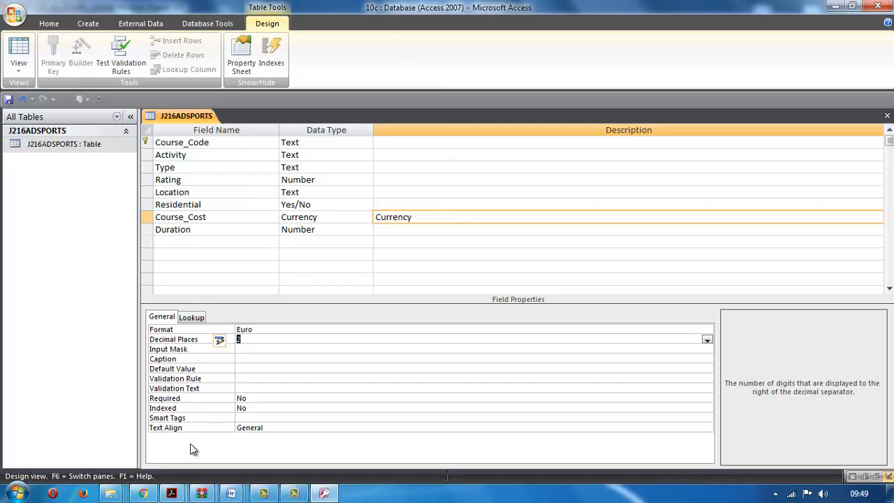
# Open J216EVIDENCE in Word and paste the table design screenshot under the Step 20 - EVIDENCE 5 heading
pyautogui.moveTo(111, 495)
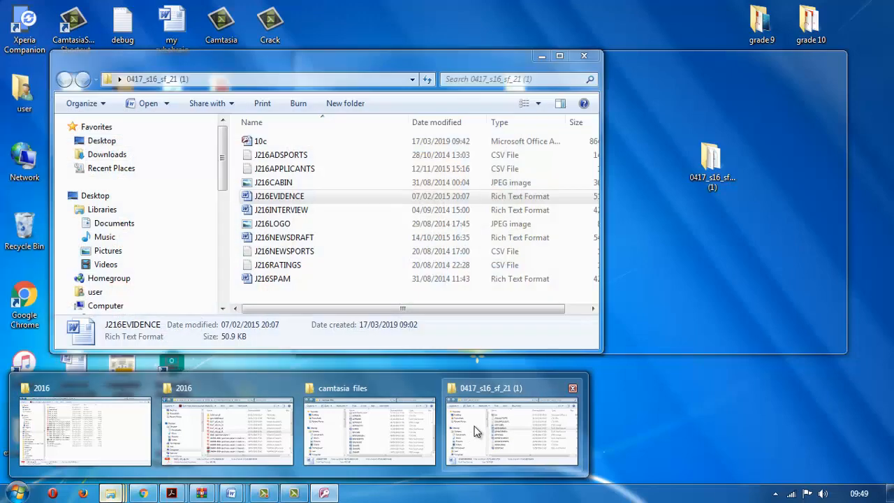
pyautogui.click(475, 430)
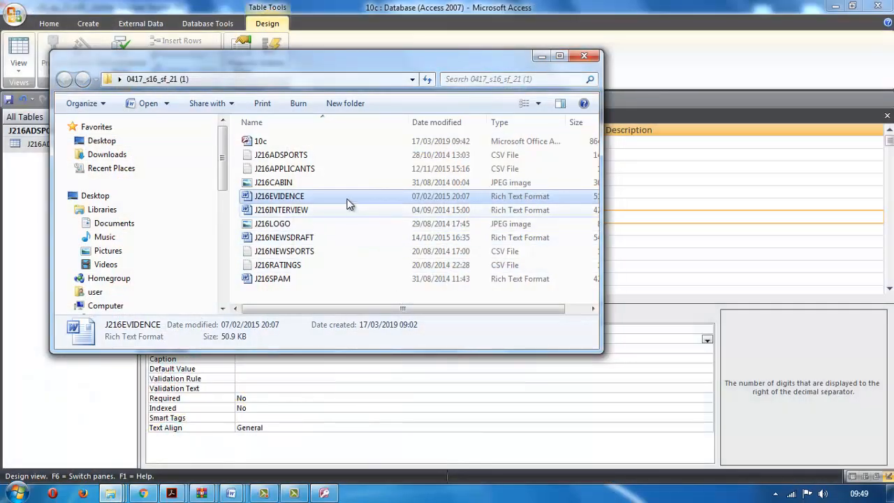
pyautogui.doubleClick(348, 199)
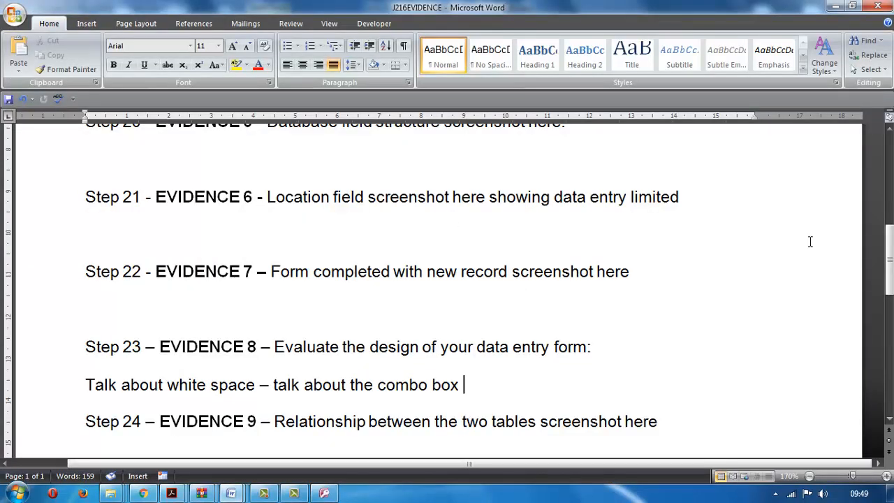
pyautogui.moveTo(891, 258)
pyautogui.mouseDown()
pyautogui.moveTo(871, 162)
pyautogui.moveTo(886, 244)
pyautogui.mouseUp()
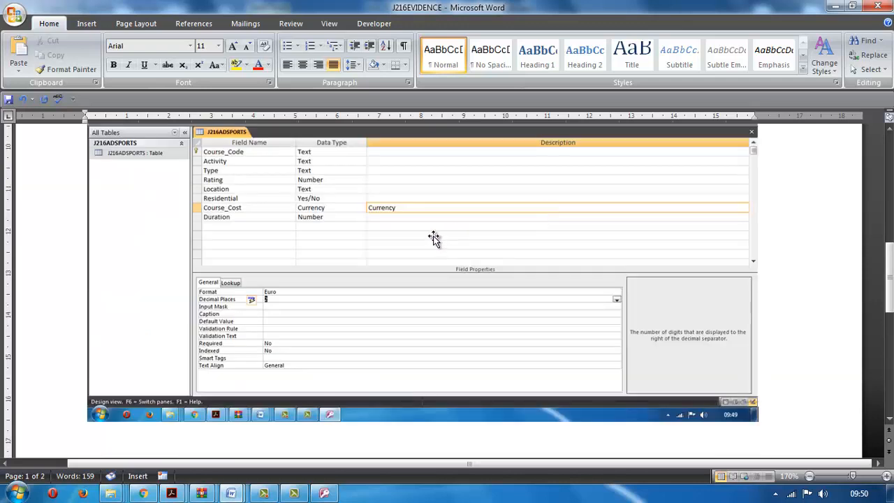
# Resize the pasted field structure screenshot to about 6.4 cm high and 11.5 cm wide
pyautogui.click(356, 204)
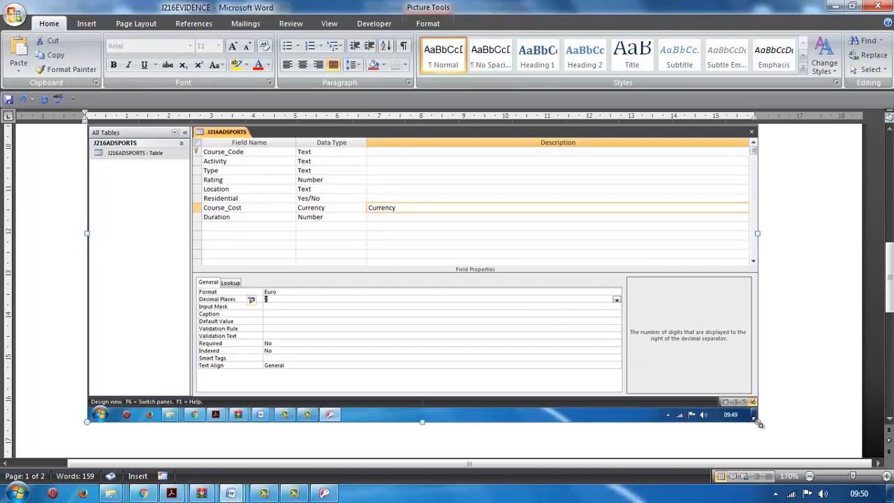
pyautogui.moveTo(758, 421); pyautogui.dragTo(270, 183)
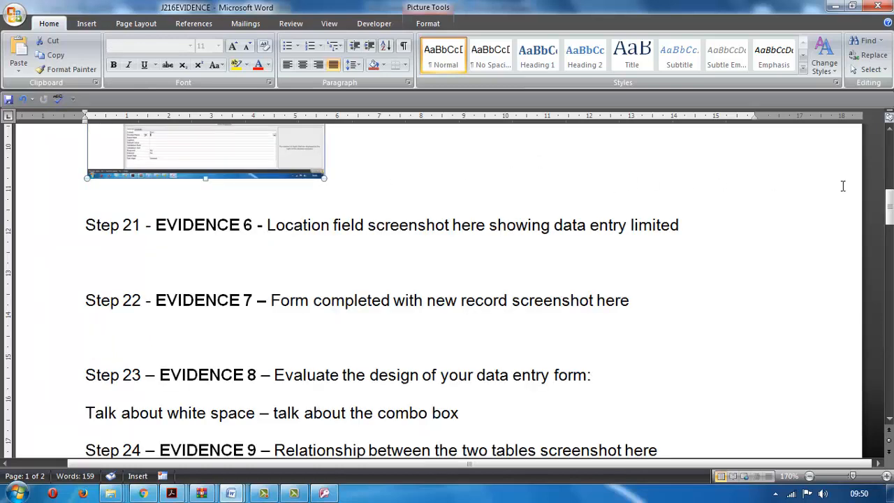
pyautogui.moveTo(888, 207); pyautogui.dragTo(889, 193)
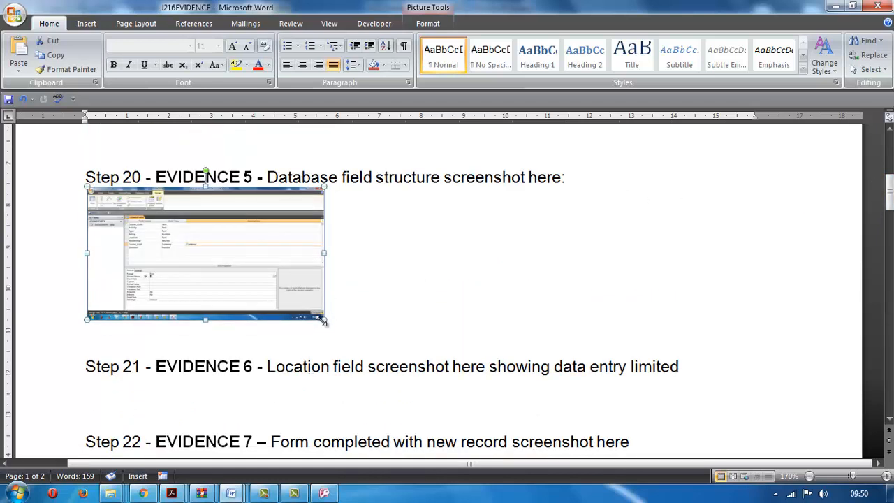
pyautogui.moveTo(324, 321); pyautogui.dragTo(506, 416)
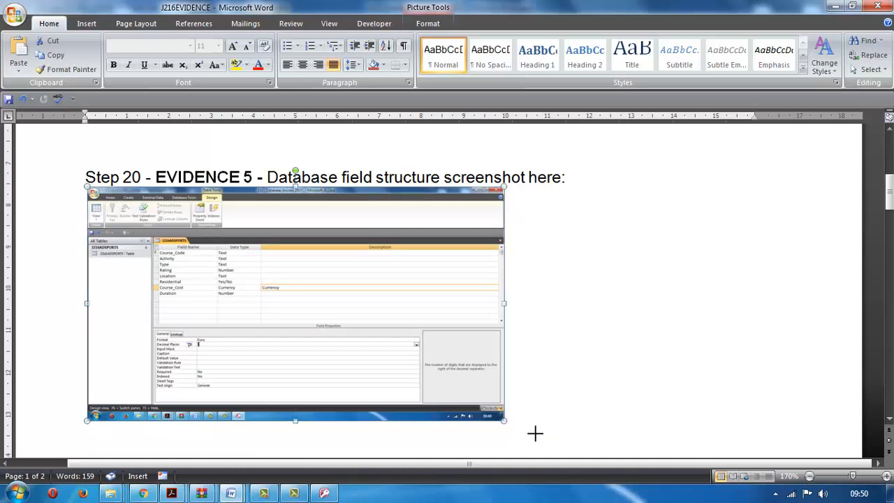
pyautogui.moveTo(535, 433); pyautogui.dragTo(569, 440)
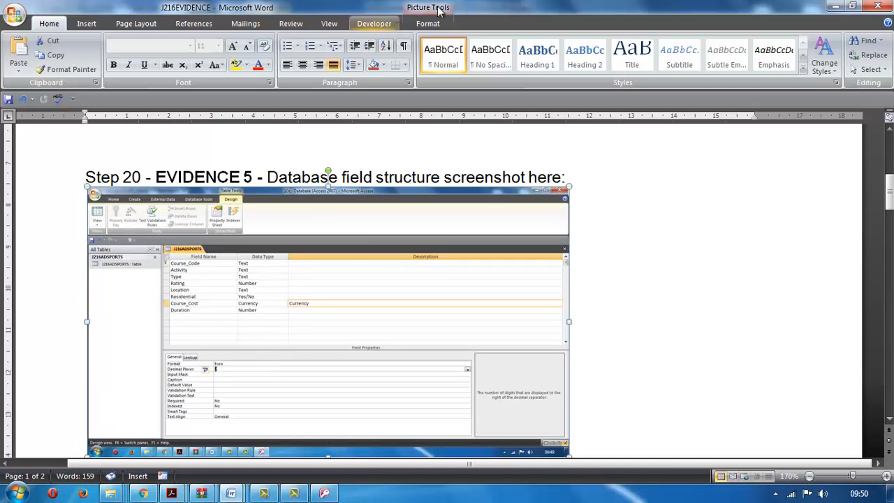
# Crop the screenshot's right, bottom and left edges around the field list and properties, leaving about 5.5 by 4.6 cm
pyautogui.click(424, 23)
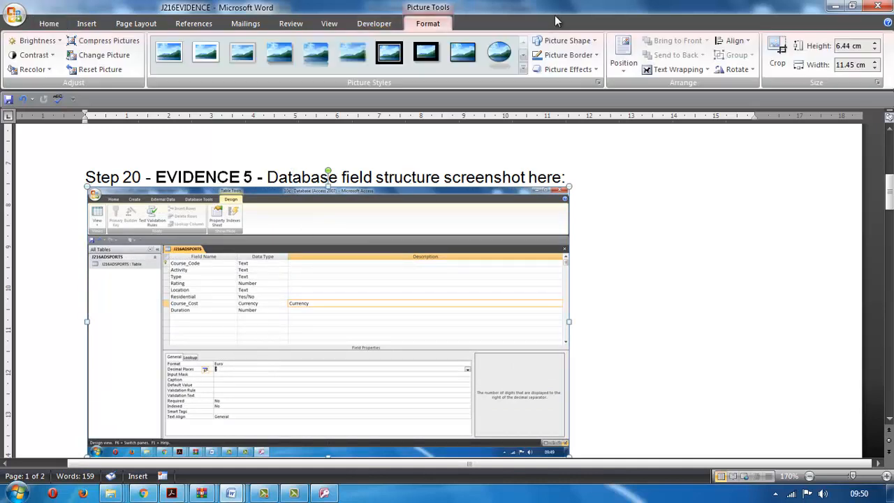
pyautogui.click(770, 46)
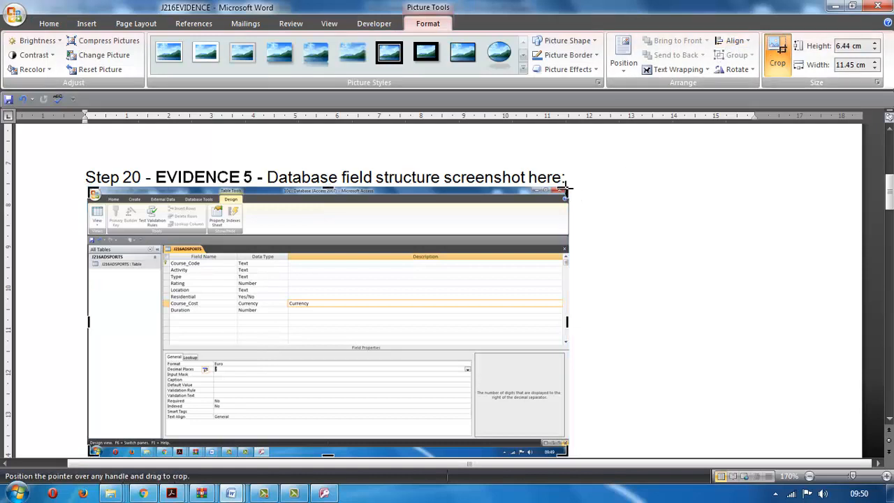
pyautogui.moveTo(564, 187); pyautogui.dragTo(329, 186)
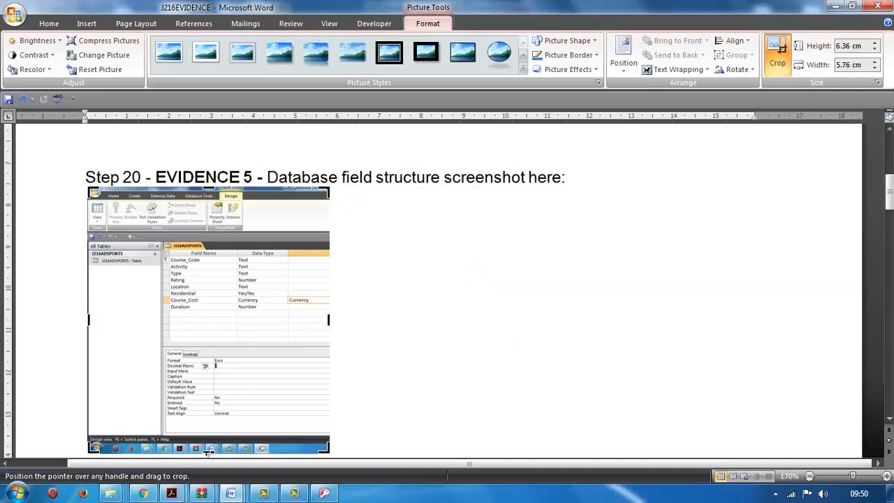
pyautogui.moveTo(208, 451); pyautogui.dragTo(206, 417)
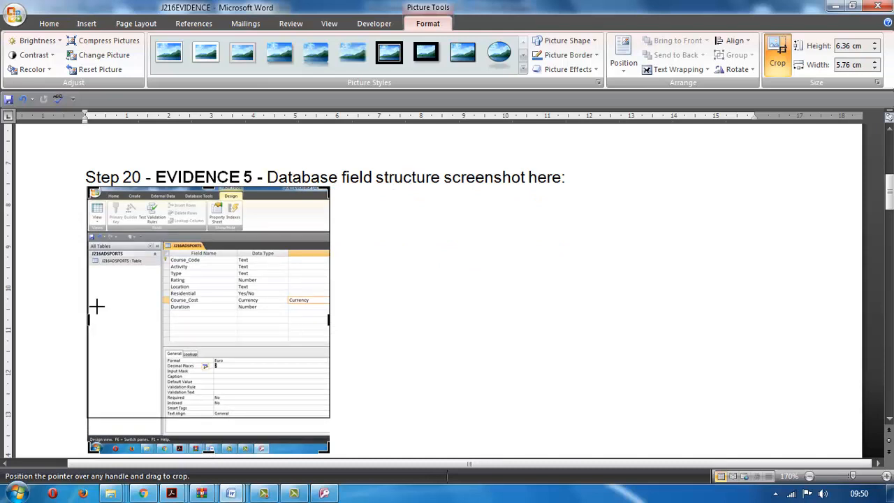
pyautogui.moveTo(96, 306); pyautogui.dragTo(135, 303)
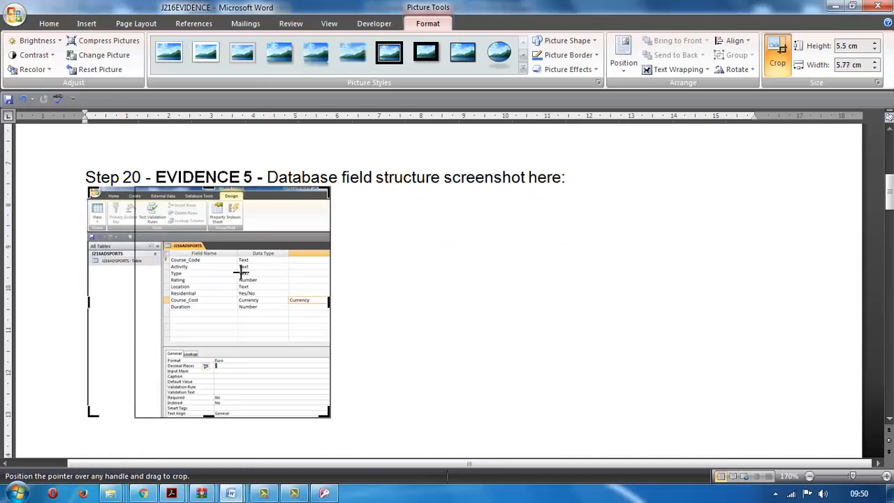
pyautogui.click(396, 240)
pyautogui.click(274, 308)
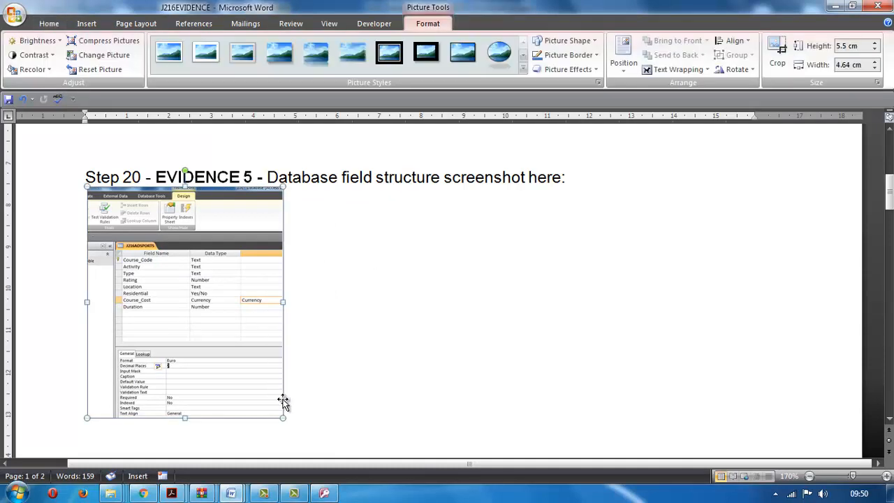
# Enlarge the cropped screenshot to about 8.6 cm high and 7.2 cm wide
pyautogui.moveTo(282, 418); pyautogui.dragTo(391, 370)
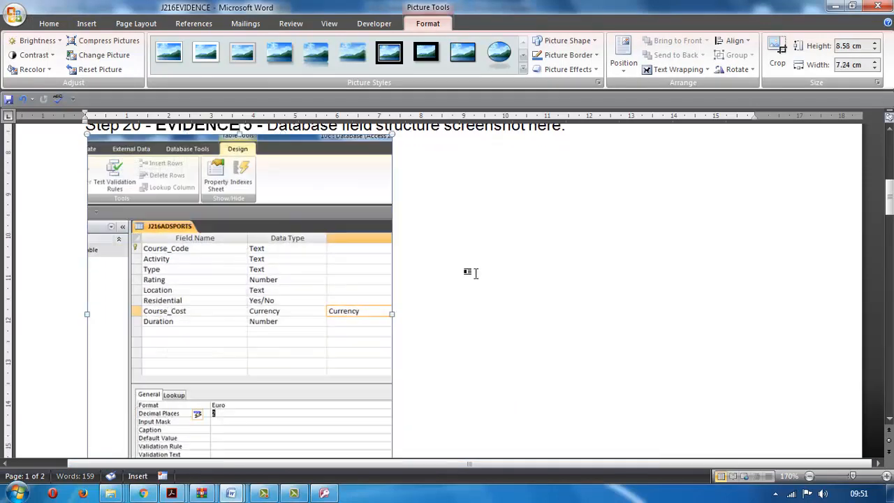
pyautogui.click(744, 220)
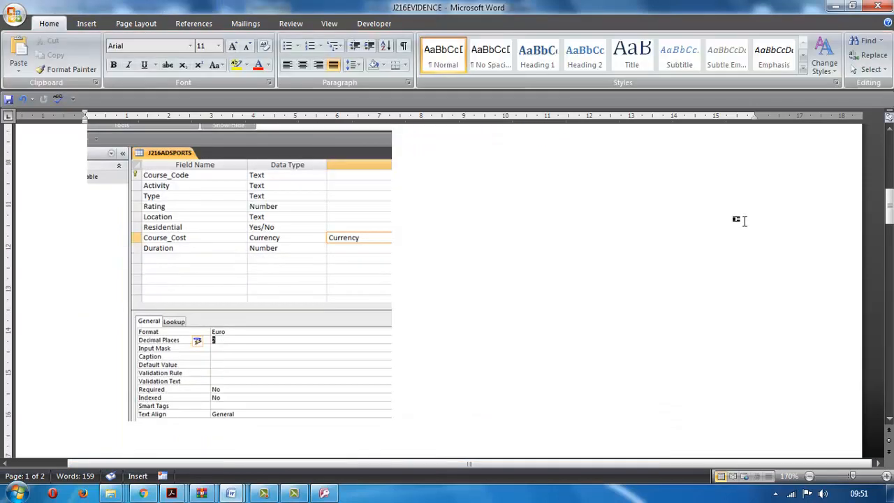
pyautogui.moveTo(887, 204)
pyautogui.mouseDown()
pyautogui.moveTo(882, 192)
pyautogui.moveTo(882, 204)
pyautogui.mouseUp()
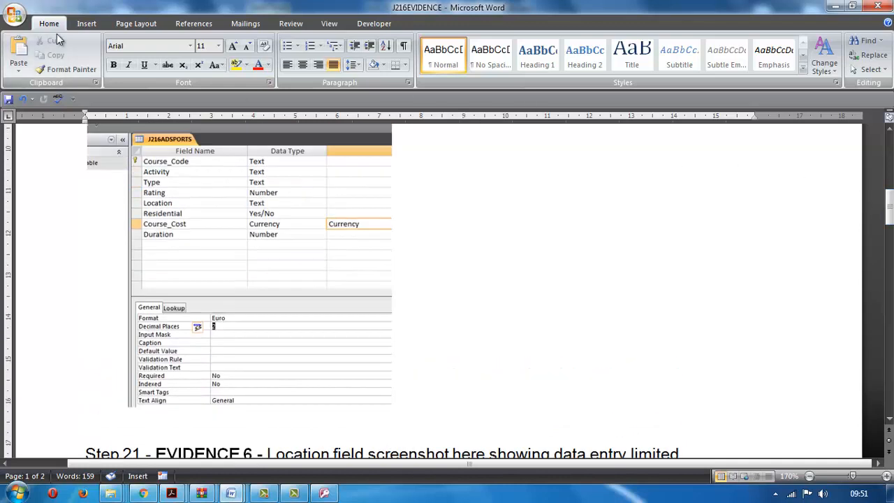
# Start saving the evidence file as a Word Document, adding the candidate's name and 10c after J216EVIDENCE in the file name
pyautogui.click(14, 14)
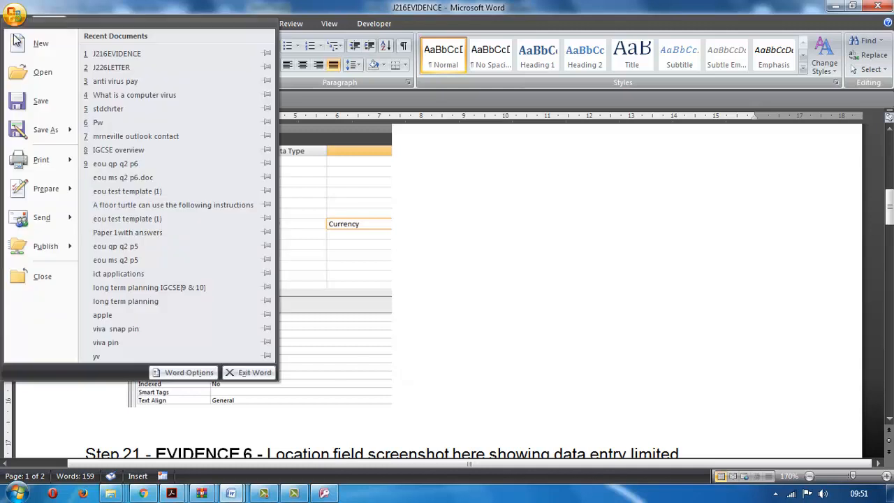
pyautogui.moveTo(53, 132)
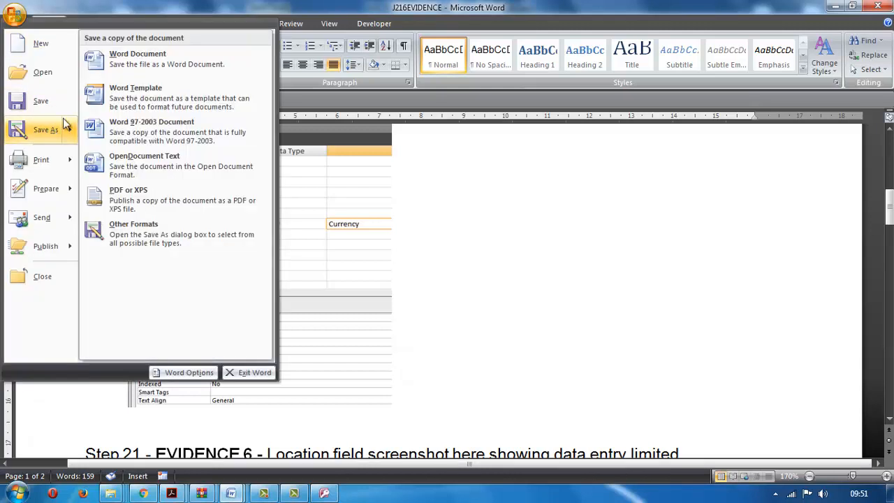
pyautogui.click(140, 59)
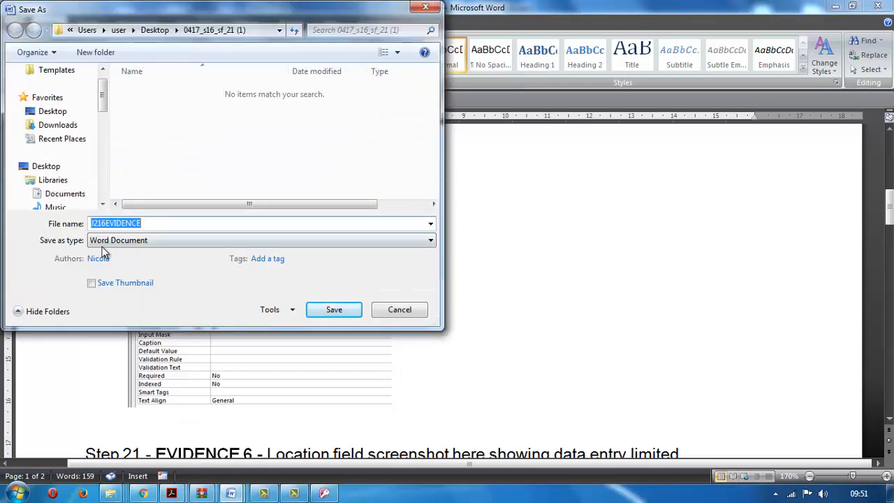
pyautogui.click(147, 222)
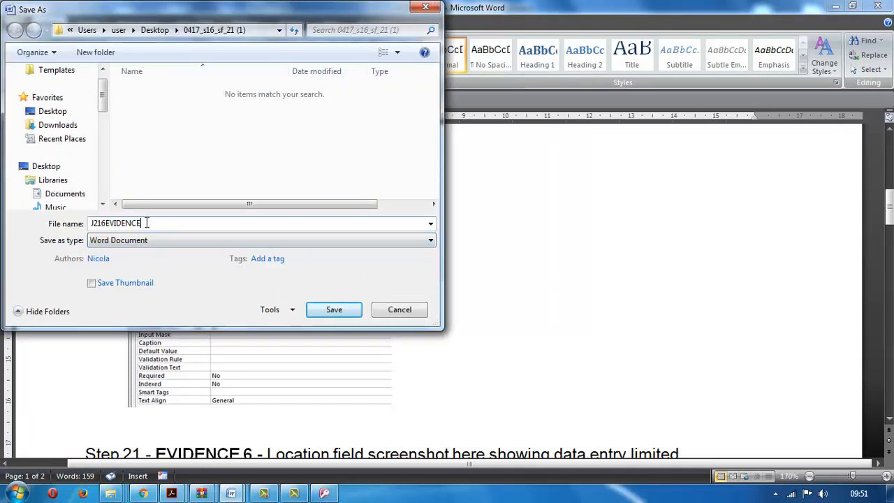
pyautogui.moveTo(146, 223)
pyautogui.mouseDown()
pyautogui.moveTo(111, 217)
pyautogui.moveTo(145, 220)
pyautogui.mouseUp()
# Save the renamed evidence document in the desktop folder 0417_s16_sf_21 (1) and minimise Word
pyautogui.click(64, 113)
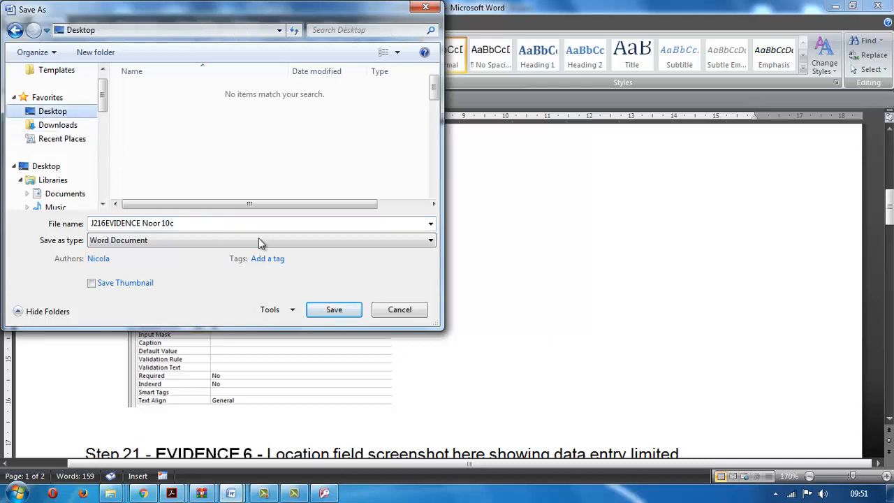
pyautogui.click(434, 103)
pyautogui.scroll(-1, 433, 123)
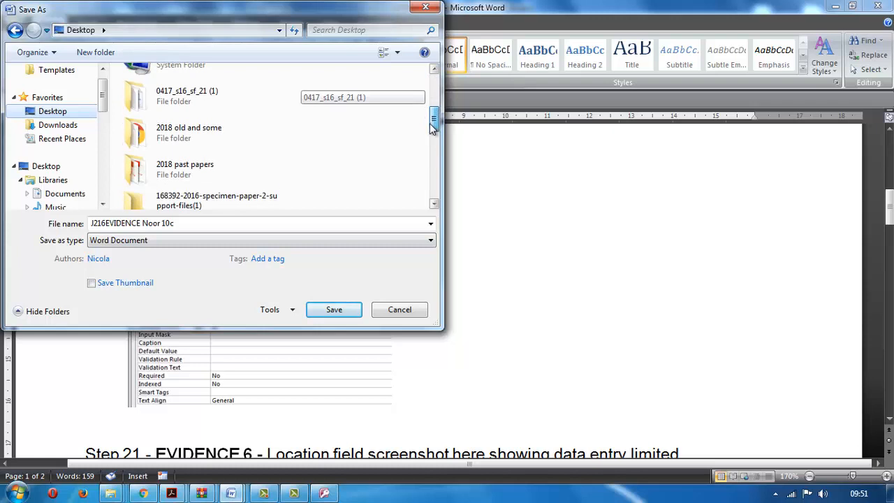
pyautogui.scroll(-1, 429, 122)
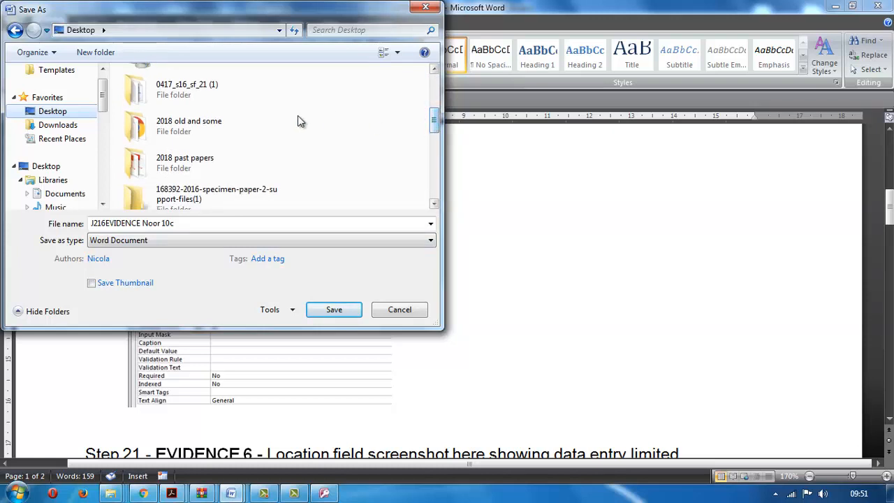
pyautogui.click(201, 86)
pyautogui.doubleClick(201, 86)
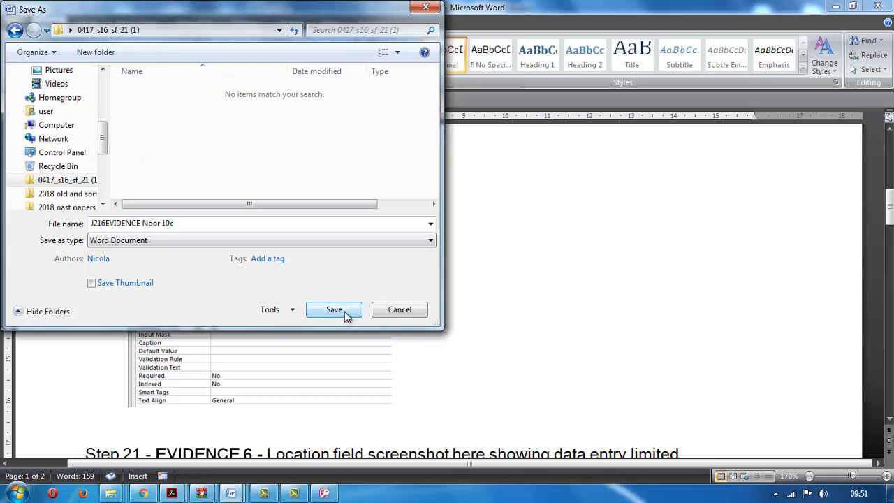
pyautogui.click(347, 316)
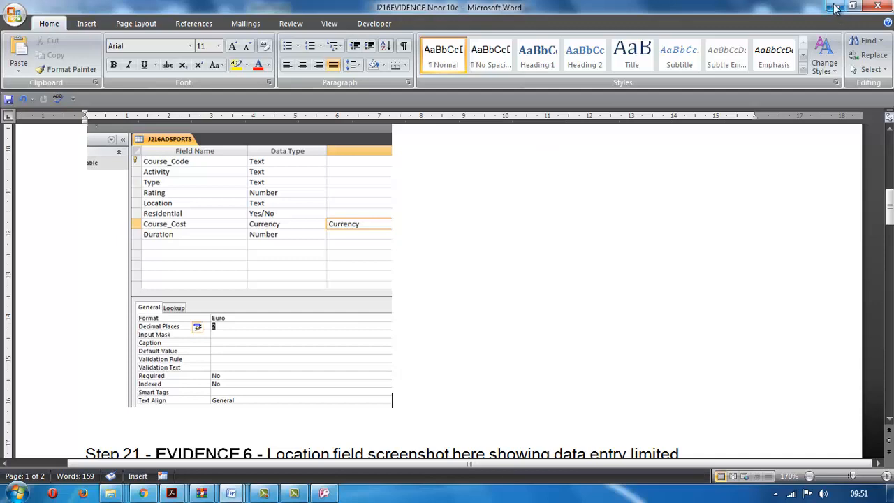
pyautogui.click(835, 7)
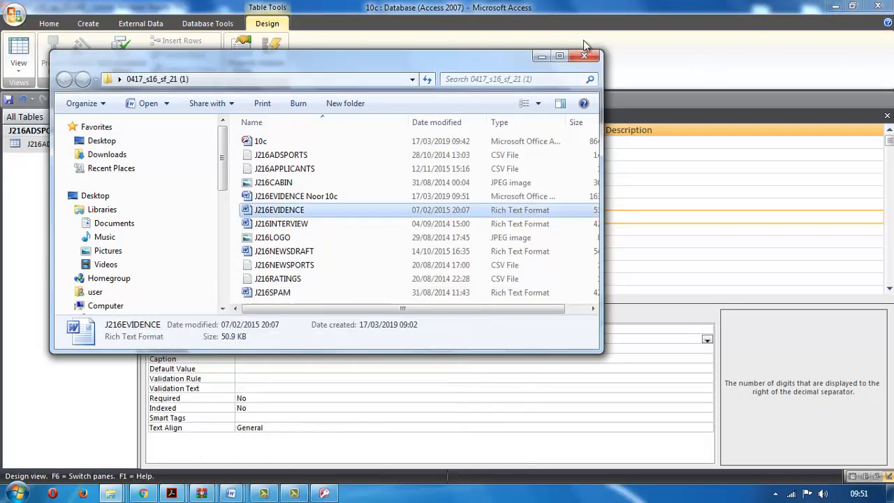
# Minimise the folder window, change the Residential field's data type to Text in Design View and save the J216ADSPORTS table
pyautogui.click(542, 55)
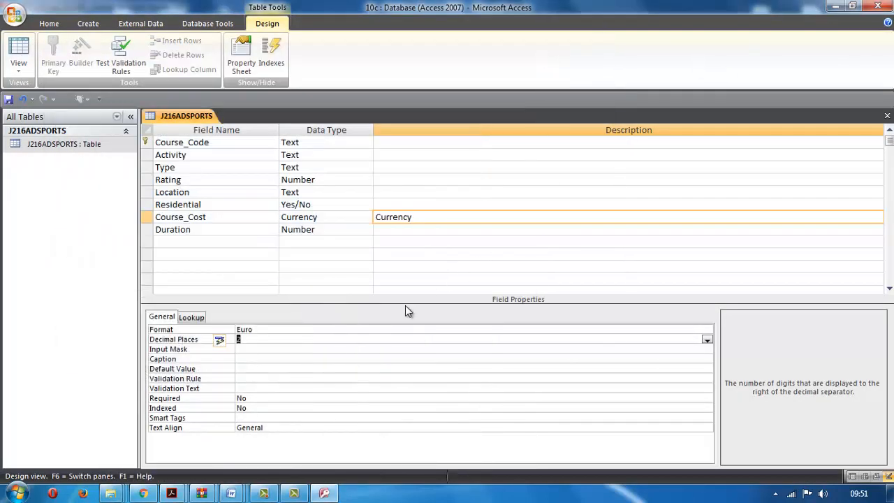
pyautogui.click(312, 205)
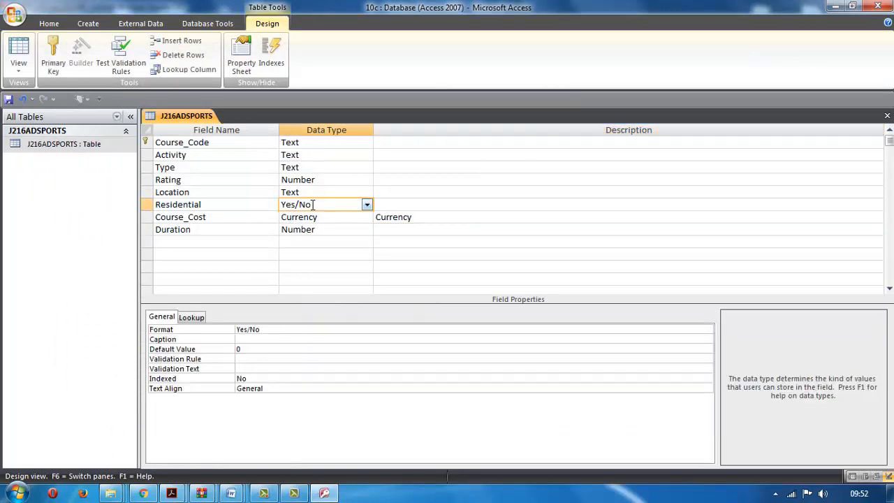
pyautogui.moveTo(318, 204); pyautogui.dragTo(271, 207)
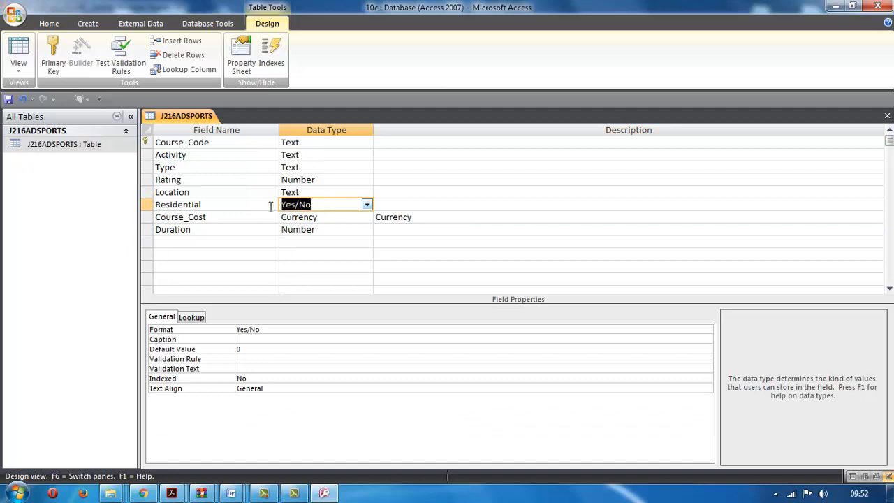
pyautogui.click(367, 205)
pyautogui.click(316, 218)
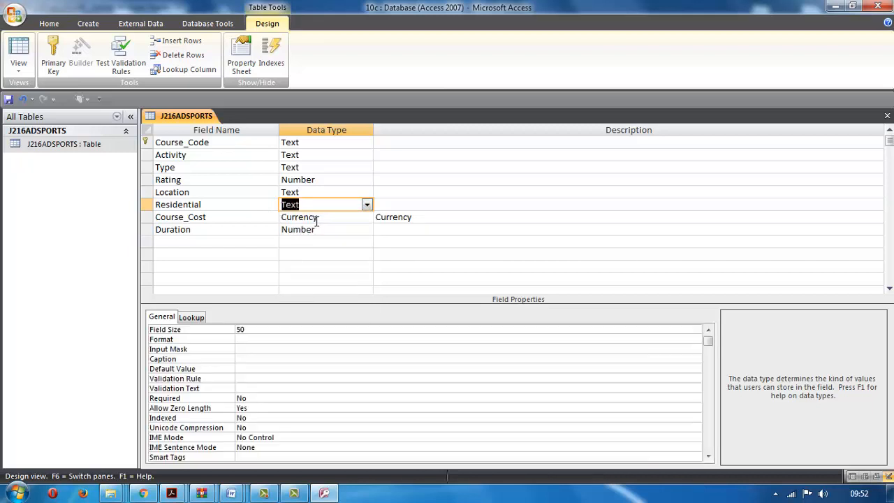
pyautogui.rightClick(185, 116)
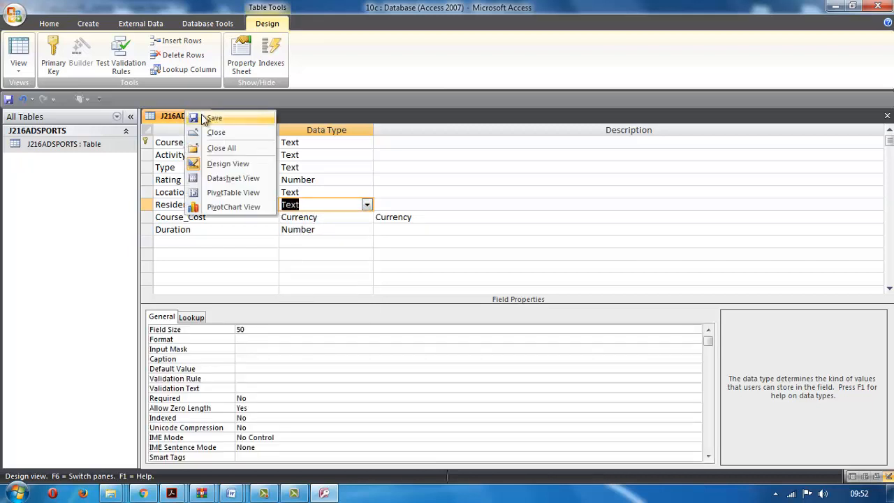
pyautogui.click(202, 119)
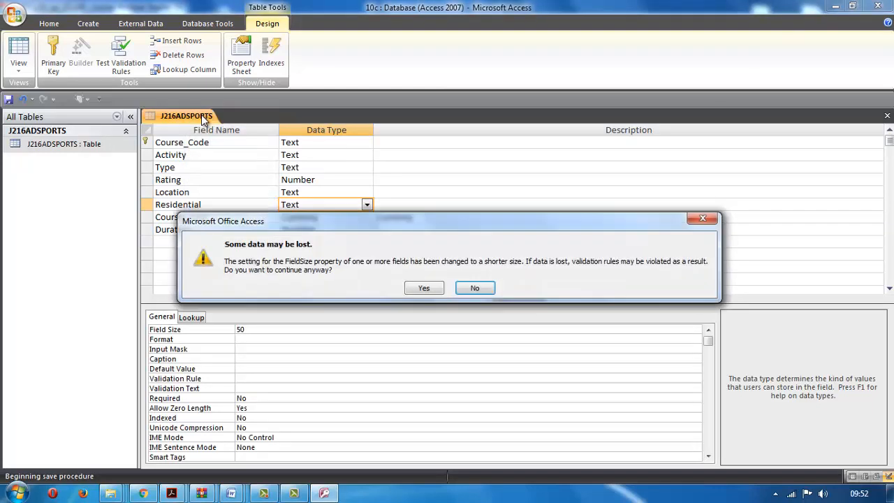
pyautogui.click(426, 287)
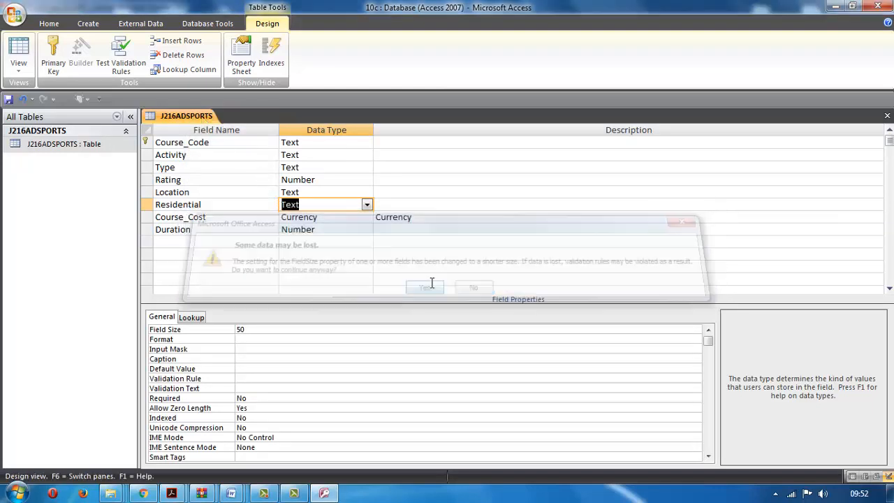
# Save the database as an Access 2007 database named 10c in the 0417_s16_sf_21 (1) folder, replacing the existing file
pyautogui.click(15, 20)
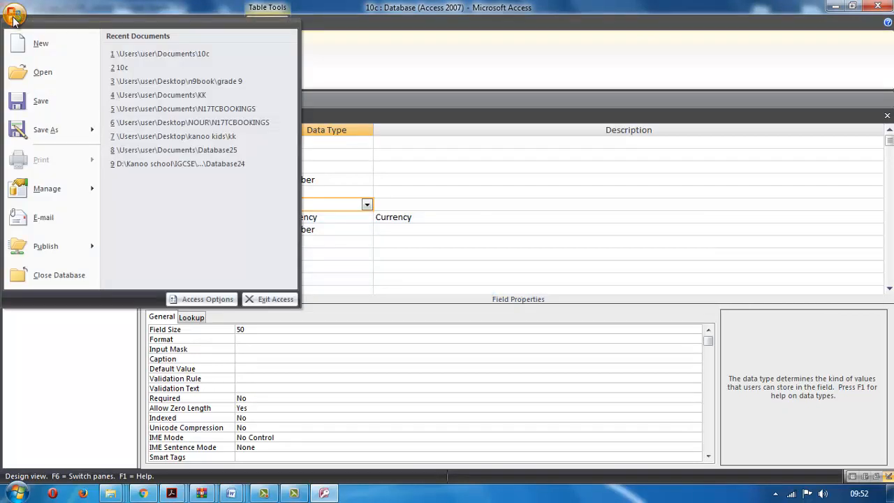
pyautogui.moveTo(42, 132)
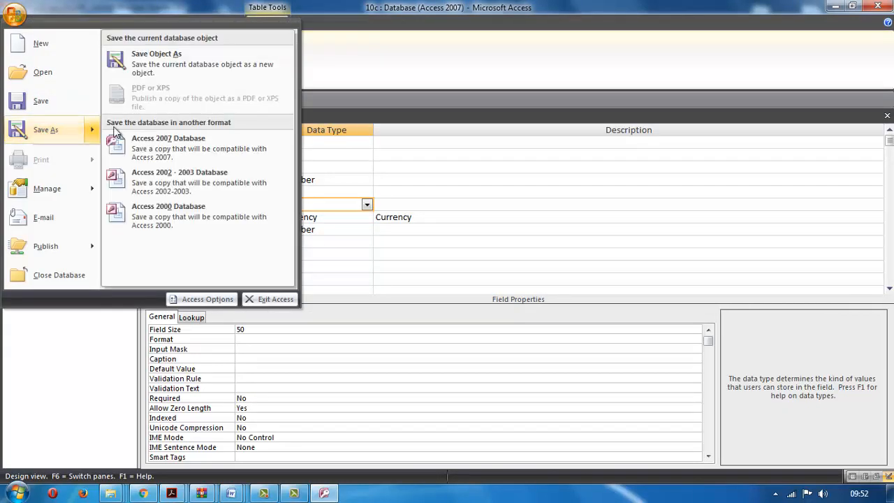
pyautogui.click(158, 144)
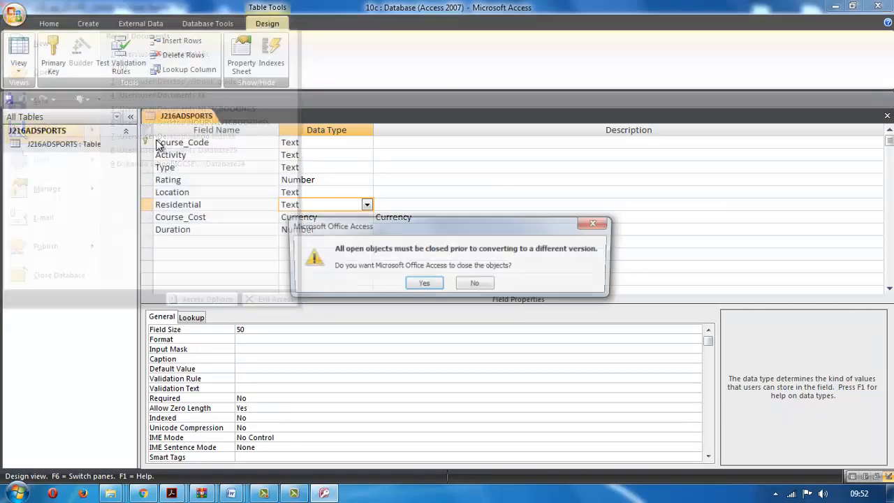
pyautogui.click(436, 287)
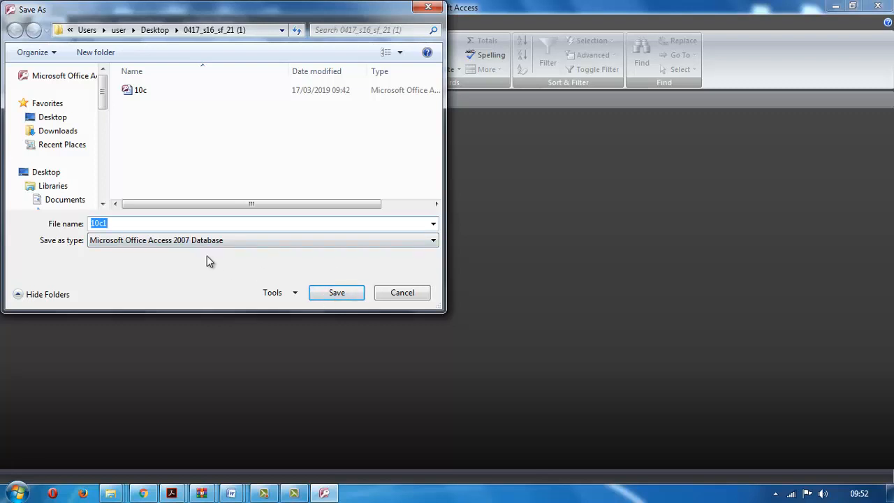
pyautogui.click(106, 223)
pyautogui.press('BackSpace')
pyautogui.press('BackSpace')
pyautogui.press('BackSpace')
pyautogui.press('BackSpace')
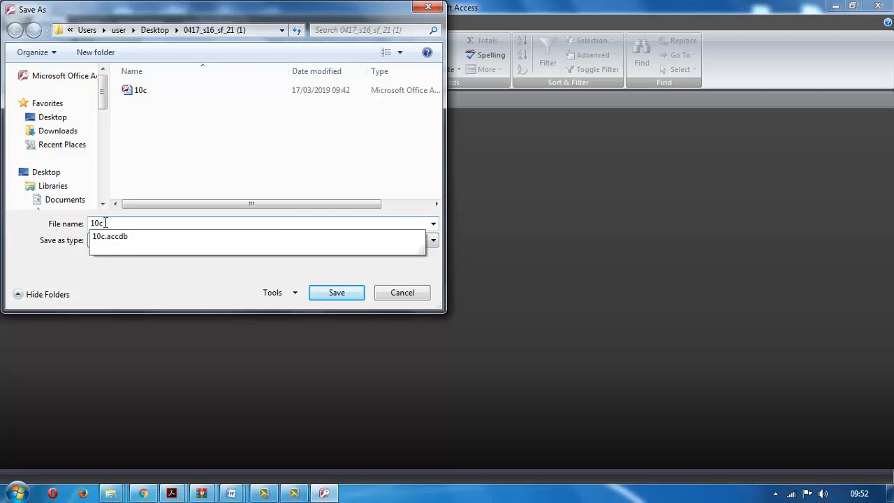
pyautogui.click(324, 292)
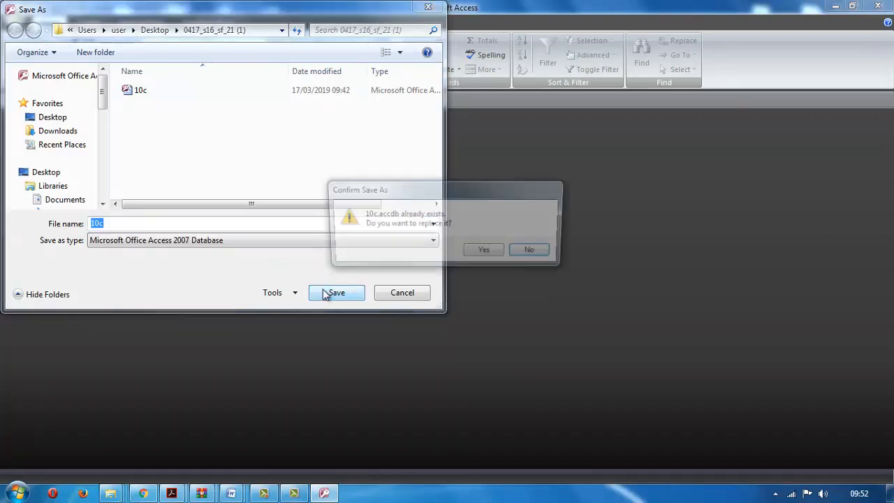
pyautogui.click(487, 252)
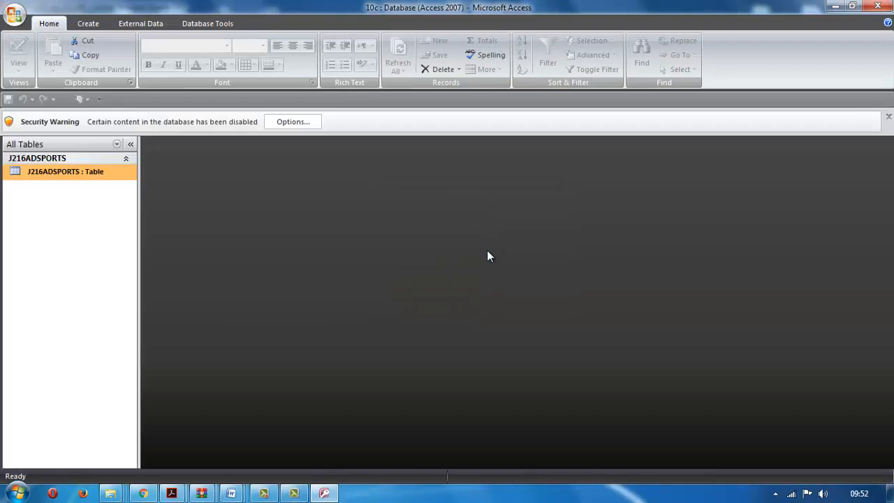
# Open the J216ADSPORTS table as a datasheet and set the Residential column's data type and format to Yes/No
pyautogui.doubleClick(124, 174)
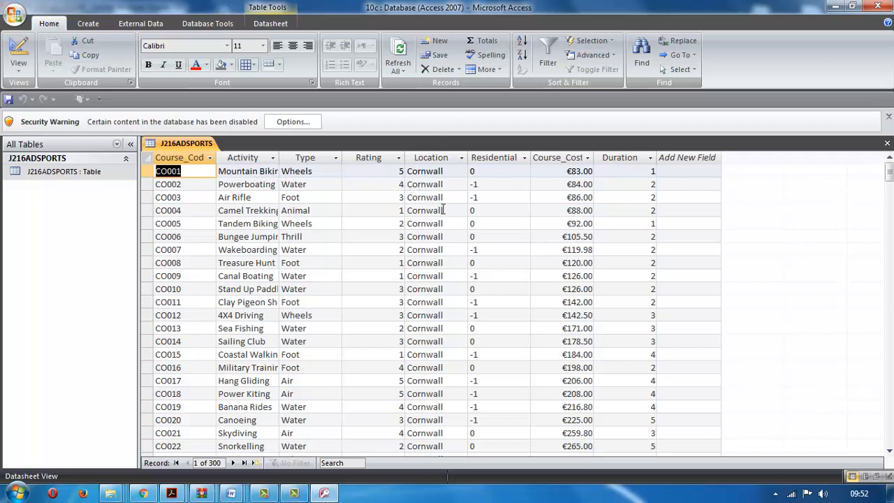
pyautogui.click(500, 158)
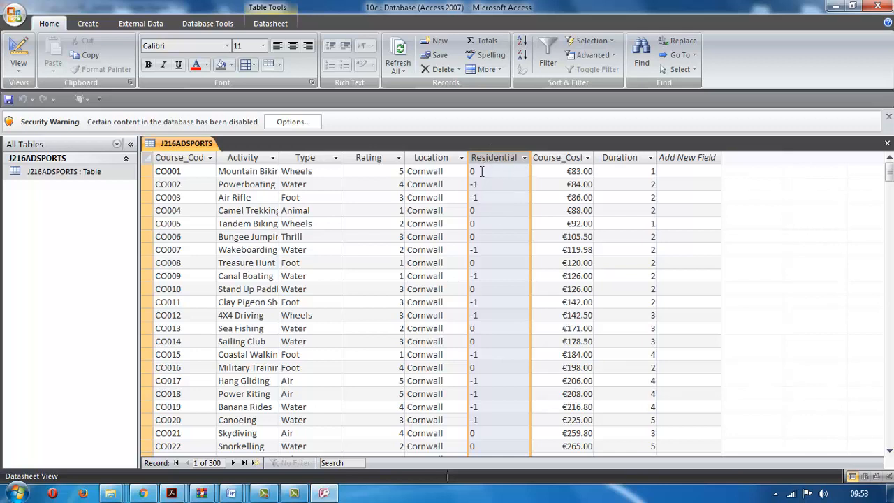
pyautogui.click(266, 24)
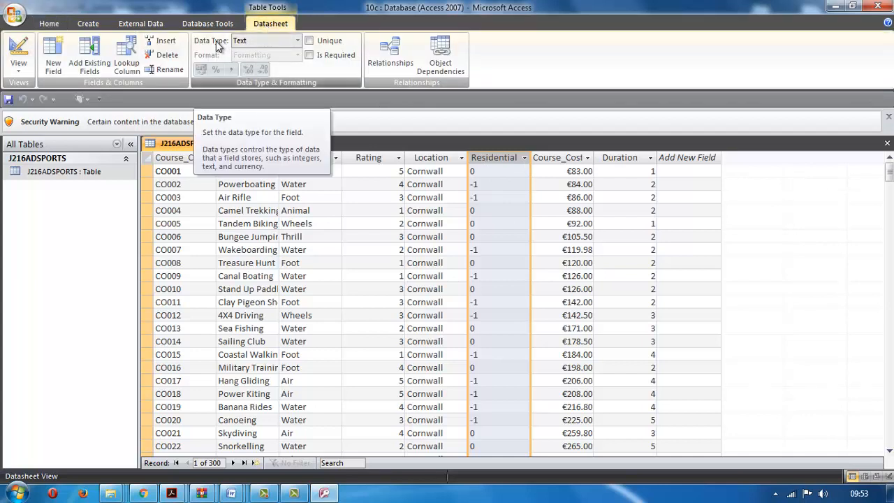
pyautogui.click(298, 41)
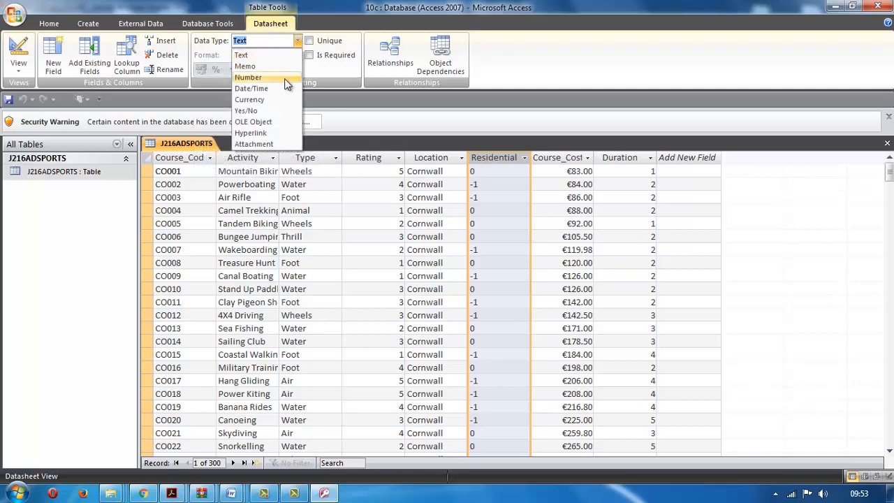
pyautogui.click(280, 106)
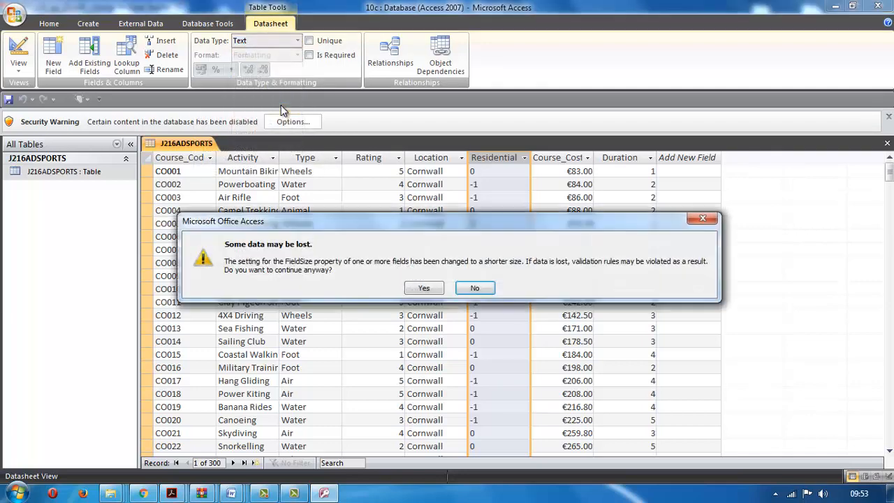
pyautogui.click(423, 288)
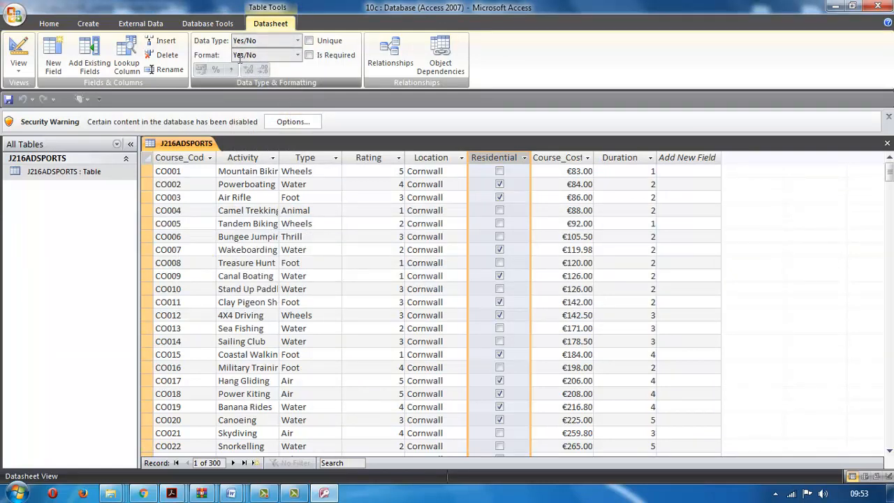
pyautogui.click(298, 55)
pyautogui.click(285, 83)
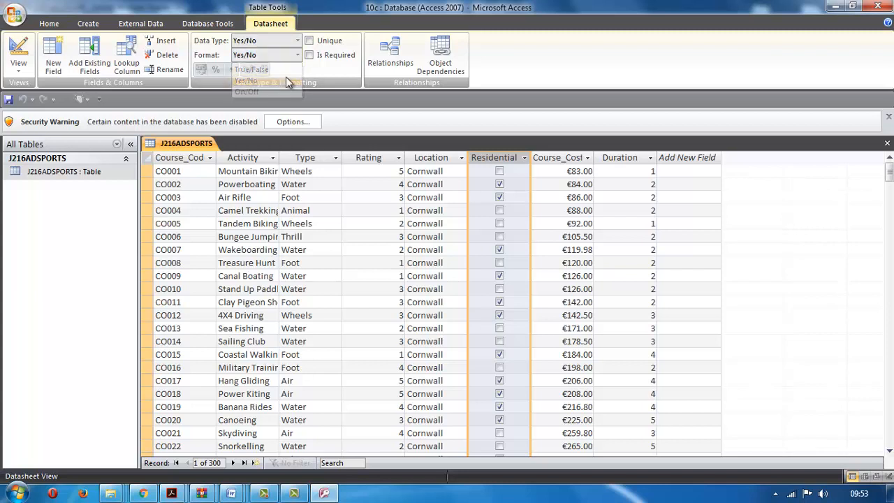
# Convert the Residential column in the datasheet to the Text data type and save the table
pyautogui.click(298, 41)
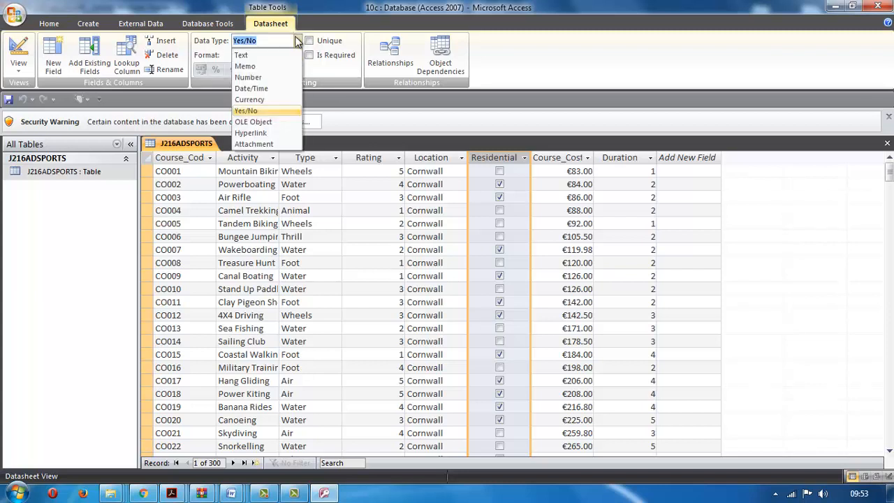
pyautogui.click(275, 58)
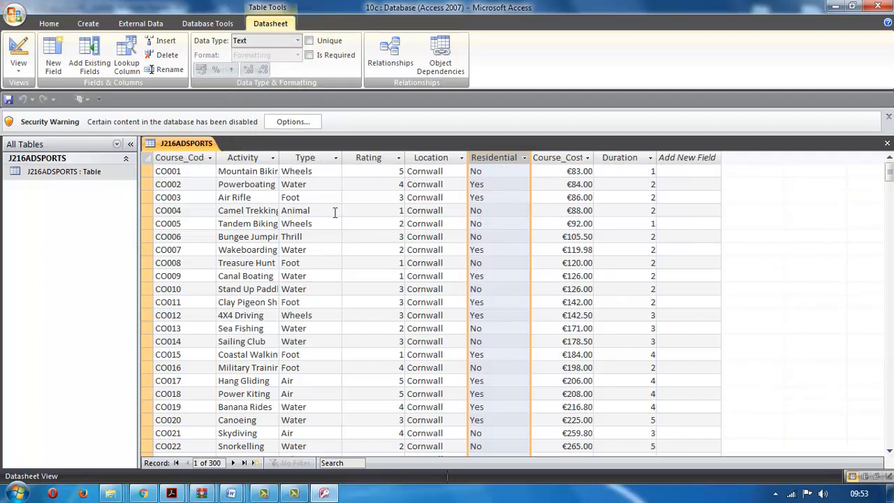
pyautogui.click(12, 103)
pyautogui.click(266, 497)
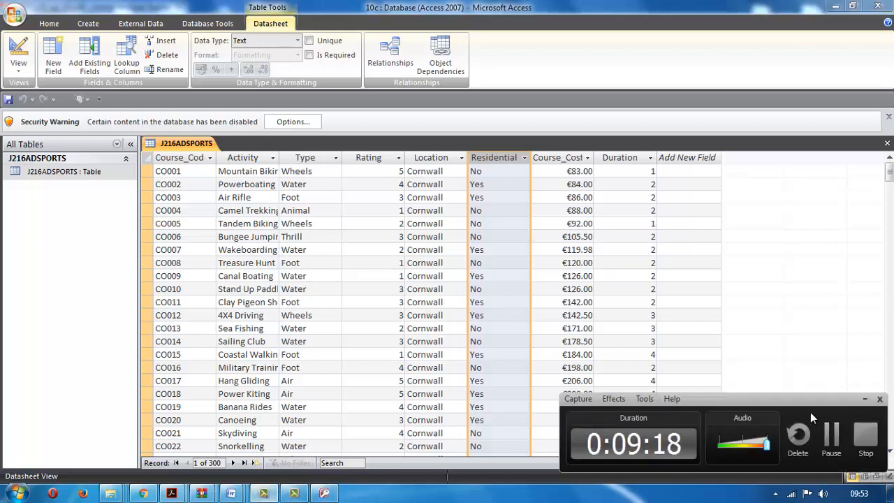